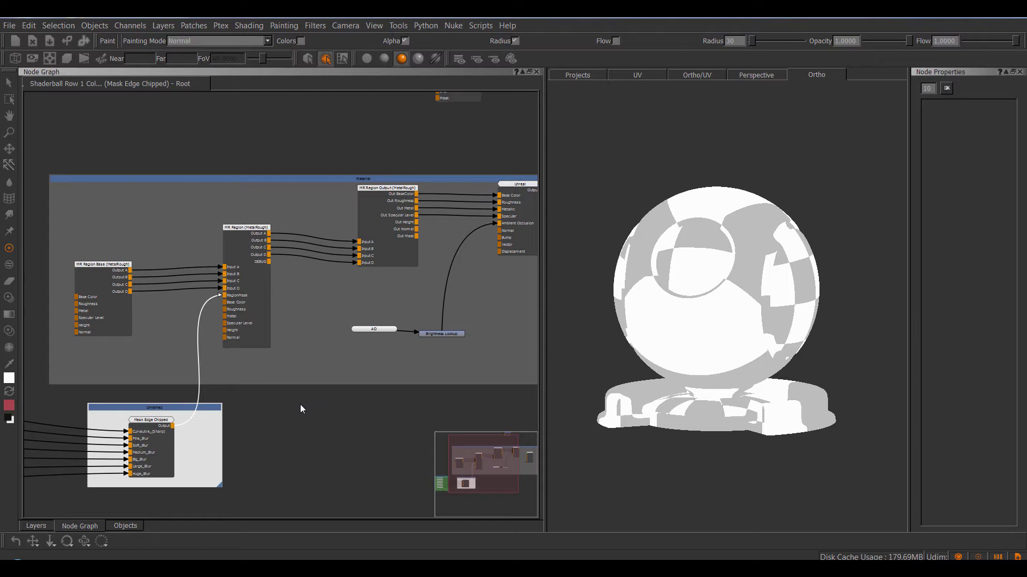
Connect the Mask Edge Chipped output directly to the Base input of the Merge node above the Material backdrop.
middle_click_drag(272, 413, 377, 310)
scroll(376, 311, "up", 3)
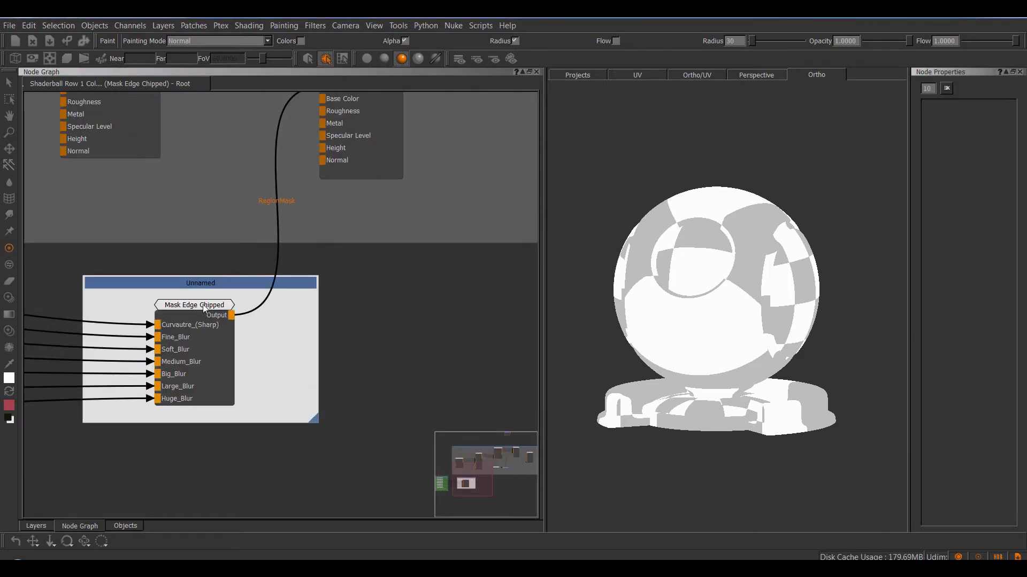
left_click(203, 304)
left_click_drag(230, 315, 486, 136)
scroll(321, 310, "down", 3)
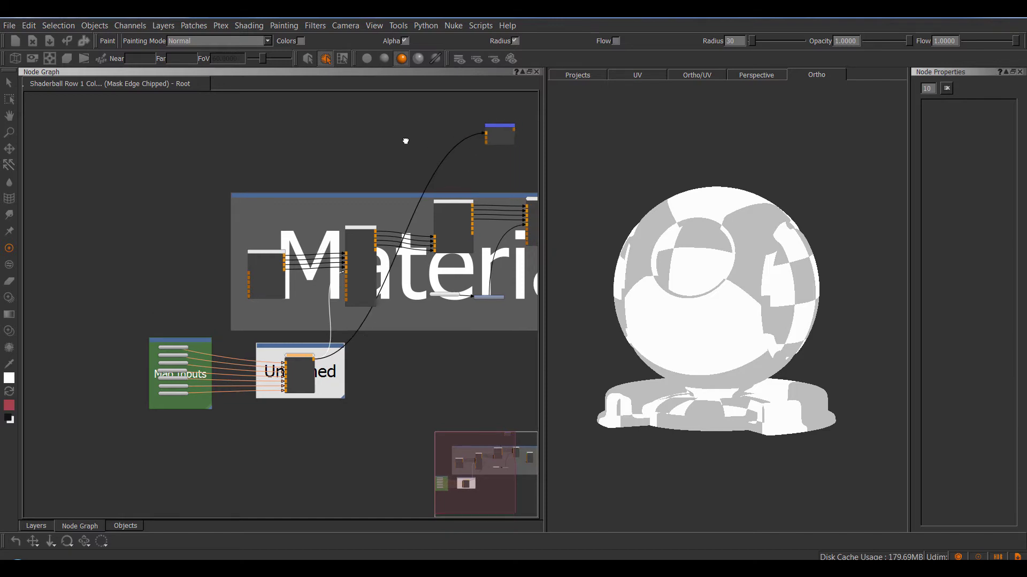
scroll(405, 141, "up", 2)
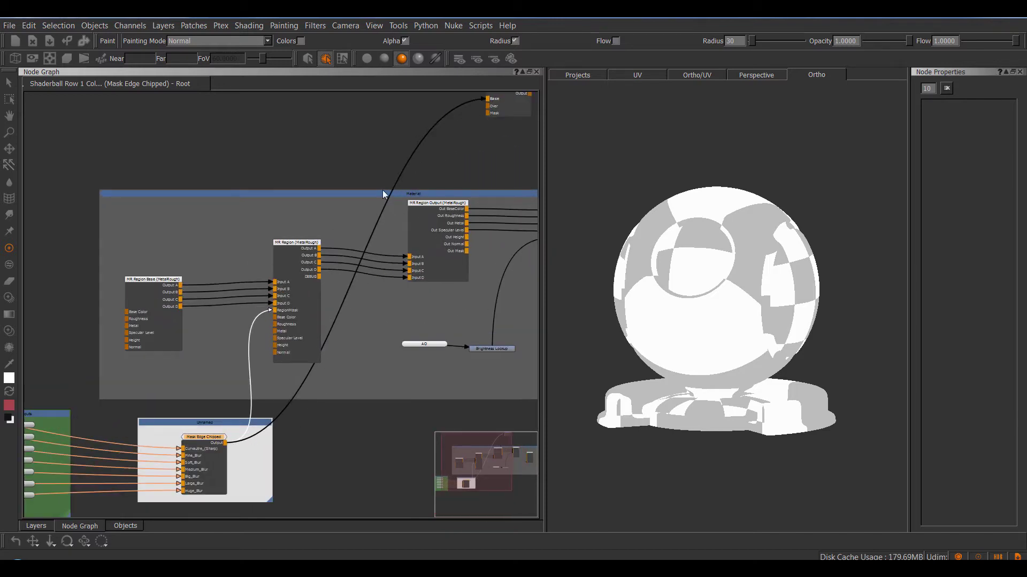
middle_click_drag(395, 151, 329, 105)
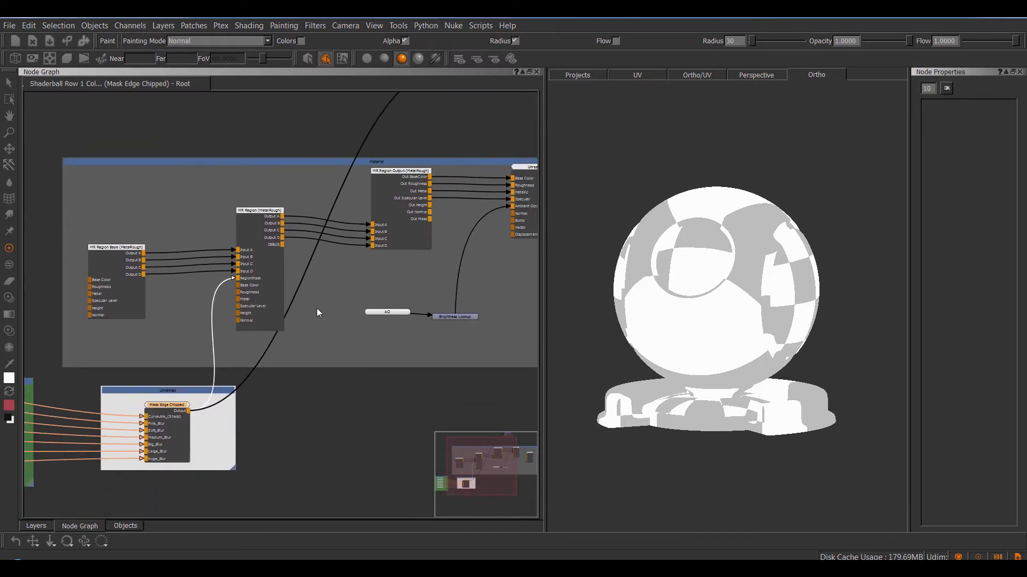
middle_click_drag(327, 397, 339, 331)
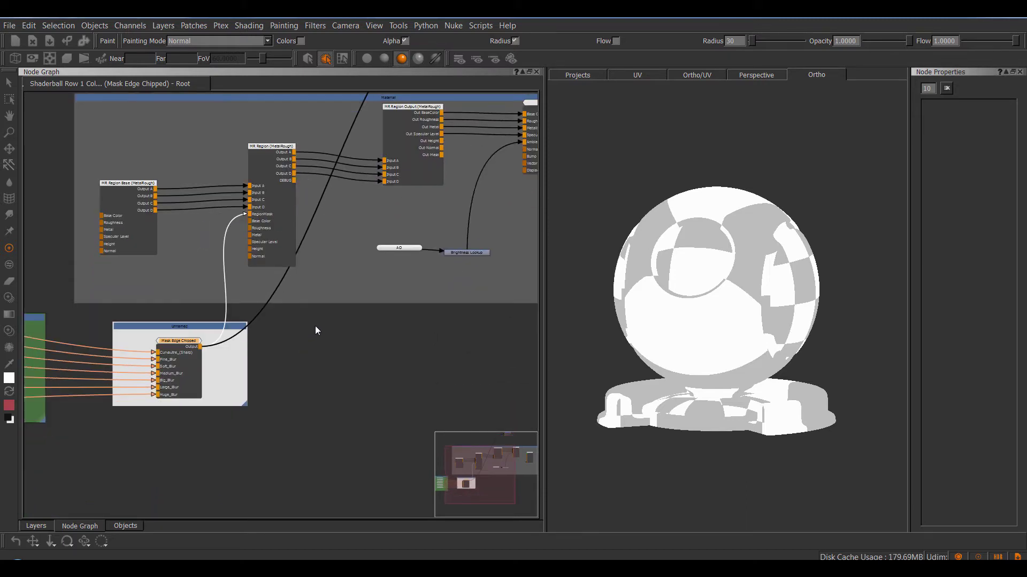
right_click(314, 327)
mouse_move(383, 406)
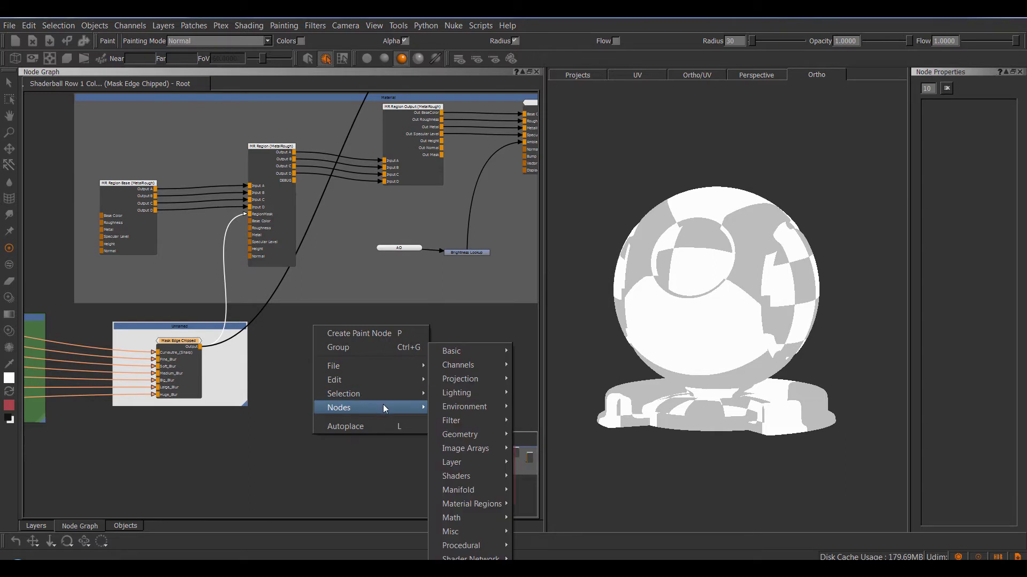
mouse_move(493, 532)
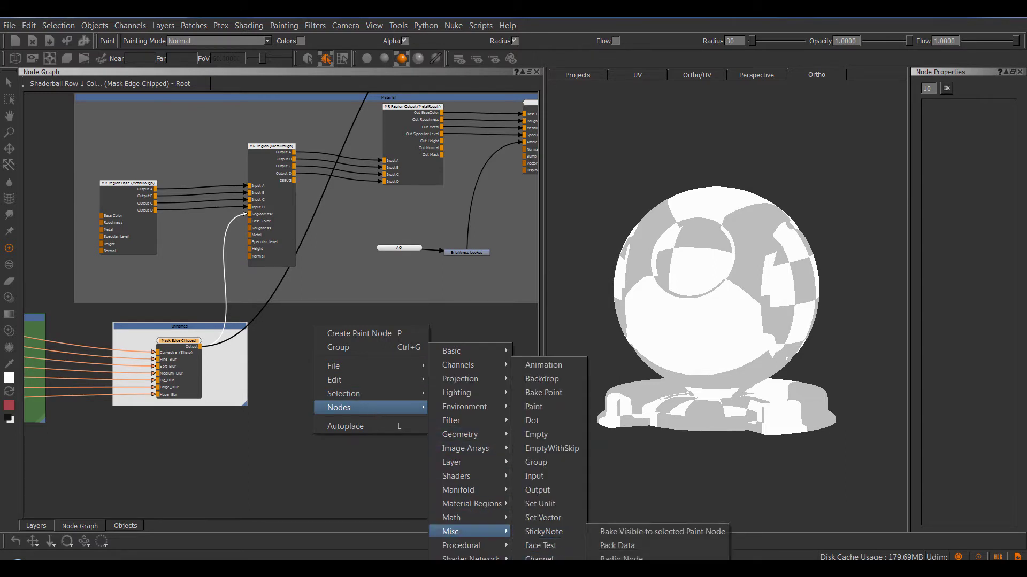
left_click(307, 446)
Create a Radio Node beside the Mask Edge Chipped node and connect the Mask Edge Chipped output to its input.
key("Tab")
type("ra")
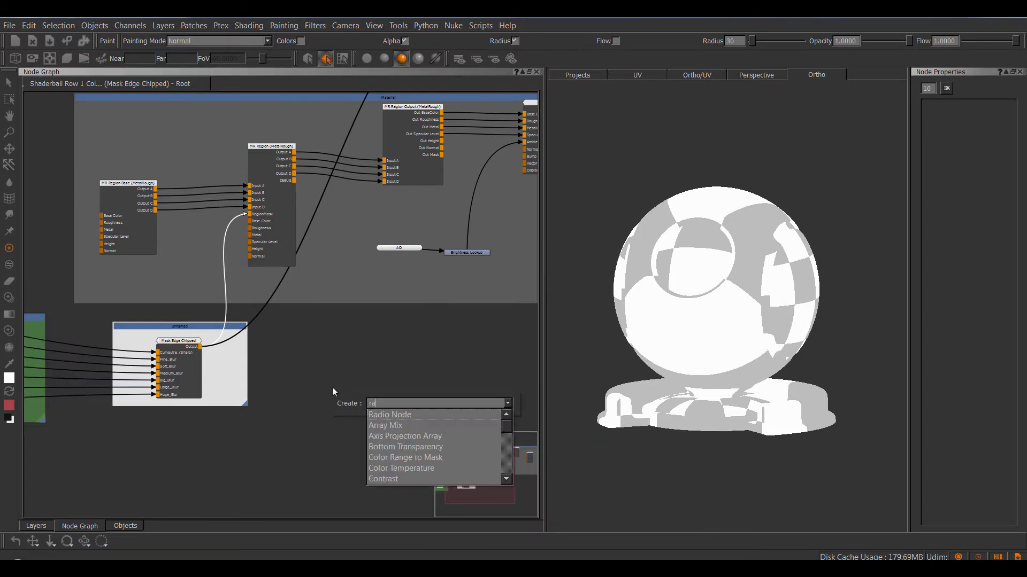
key("Return")
scroll(332, 387, "up", 3)
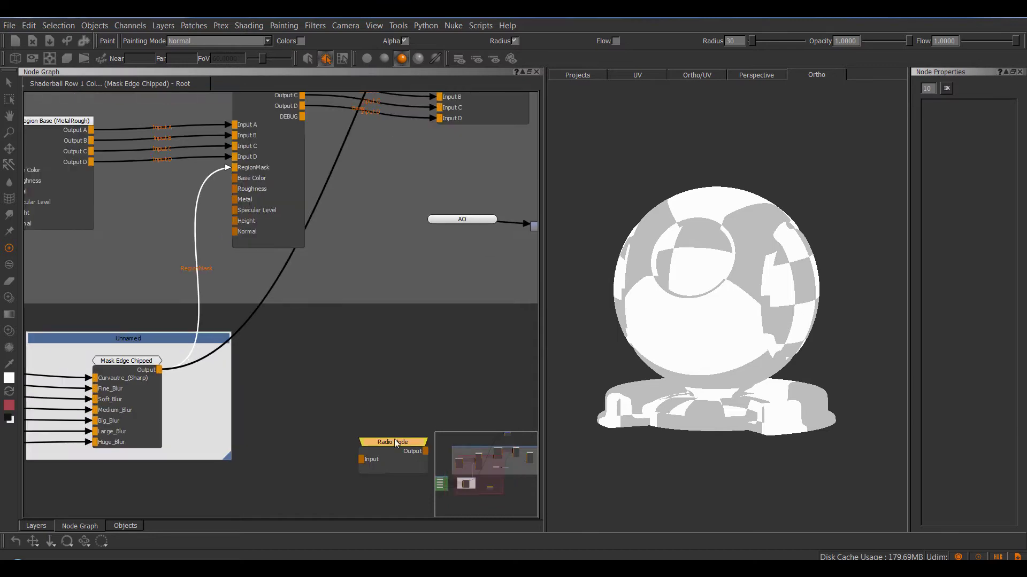
left_click_drag(396, 443, 362, 372)
left_click_drag(160, 370, 329, 389)
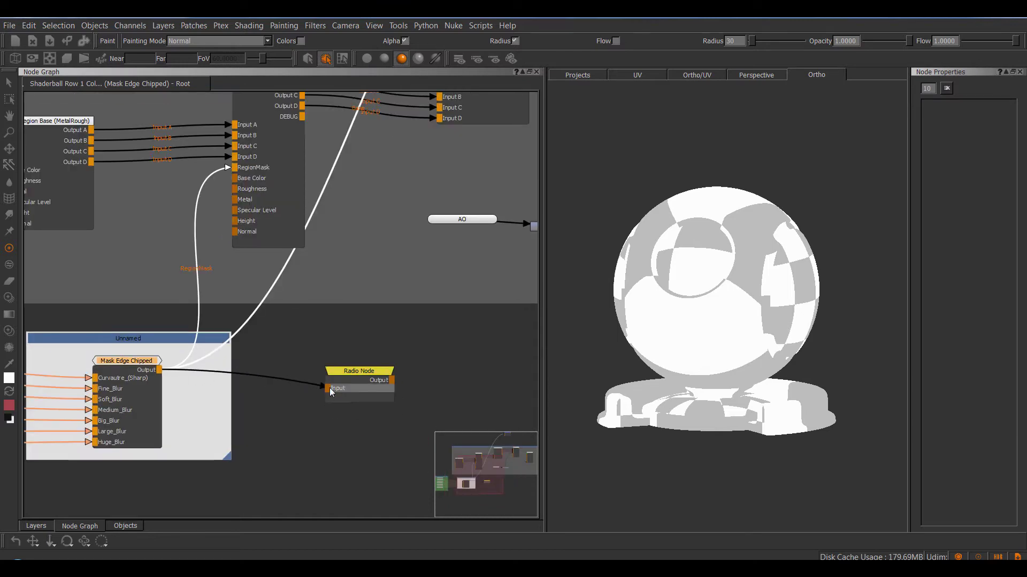
Move the Radio Node next to the Merge node and connect its output to the Merge's Base input.
scroll(338, 345, "down", 3)
left_click_drag(345, 352, 409, 152)
middle_click_drag(356, 167, 251, 156)
scroll(319, 167, "up", 4)
left_click_drag(328, 107, 397, 164)
left_click_drag(286, 152, 259, 155)
middle_click_drag(196, 143, 236, 136)
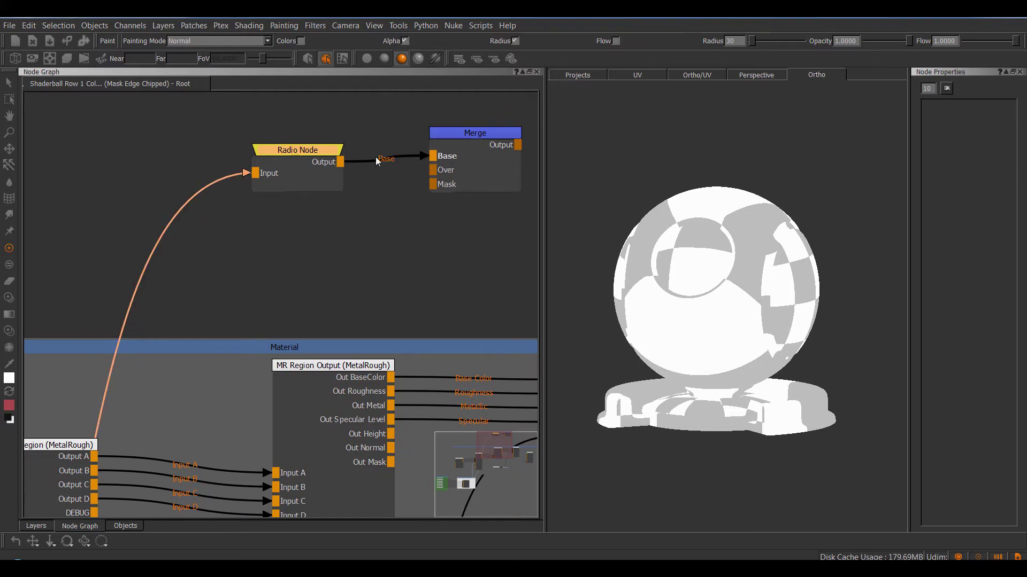
Toggle the Radio Node to hide its input connection and shift it slightly away from the Merge node.
right_click(293, 152)
mouse_move(355, 204)
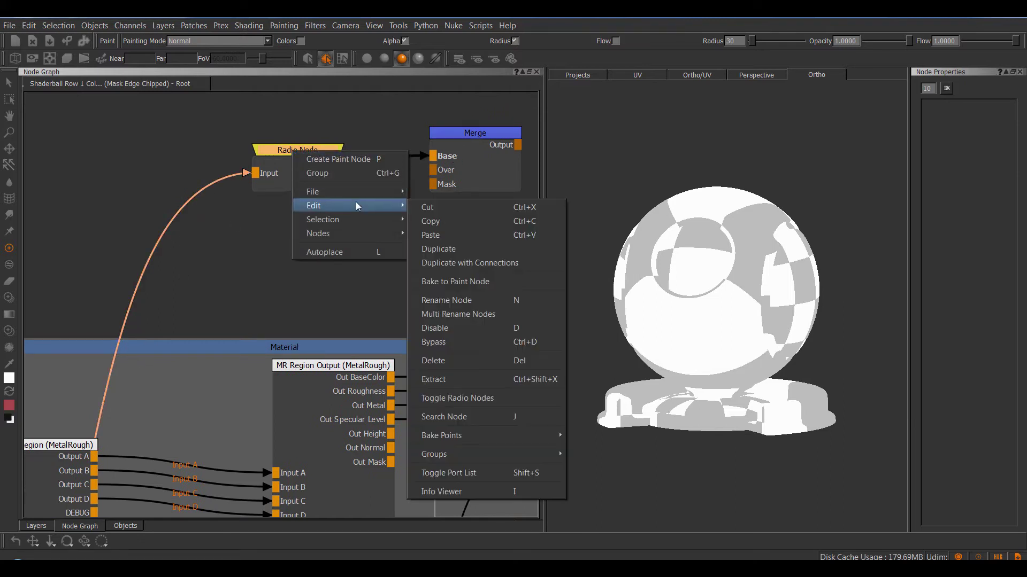
left_click(492, 399)
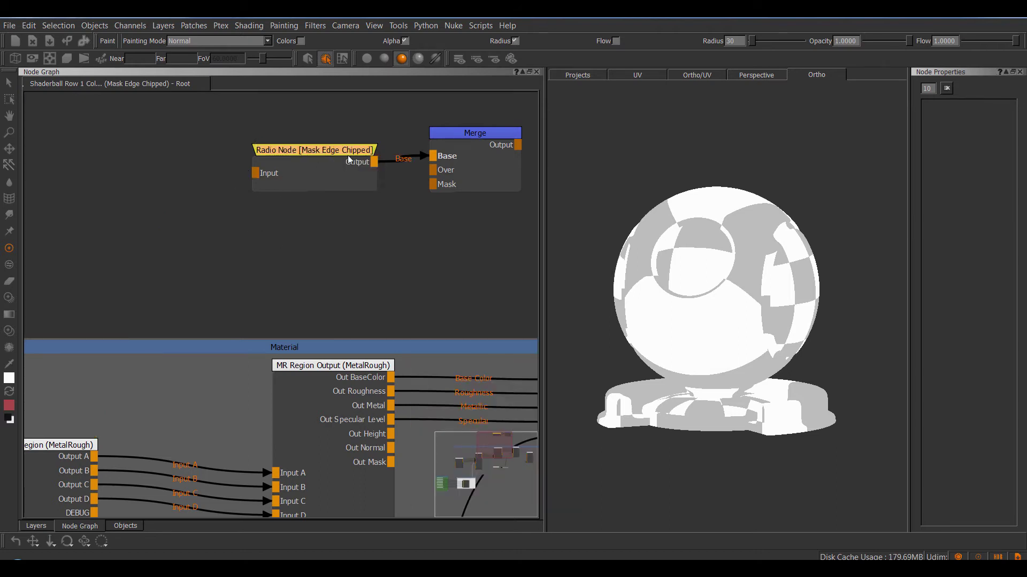
left_click_drag(348, 156, 332, 155)
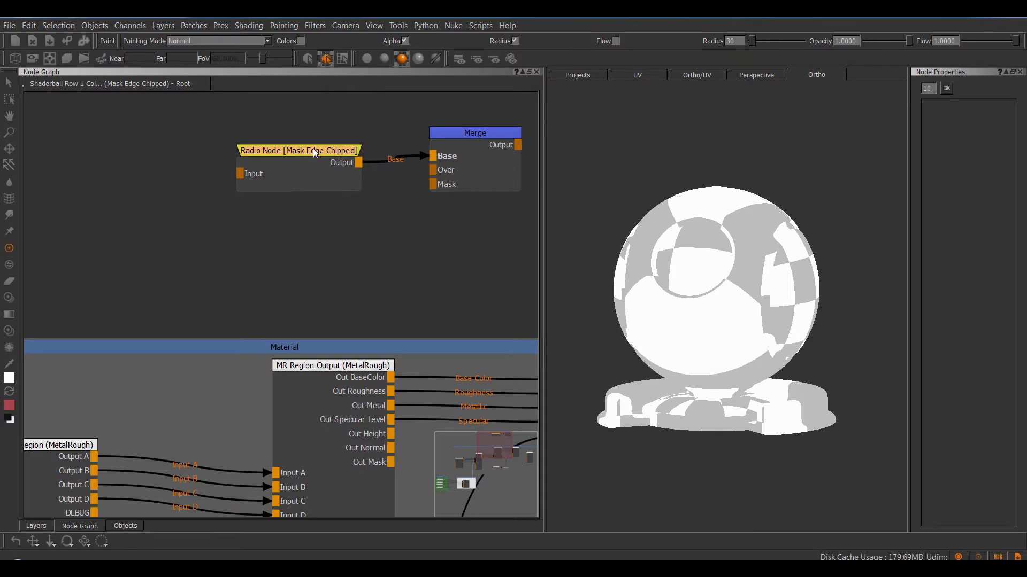
Display the Radio Node's output on the shaderball in the viewport.
left_click(455, 139)
left_click(334, 151)
key("1")
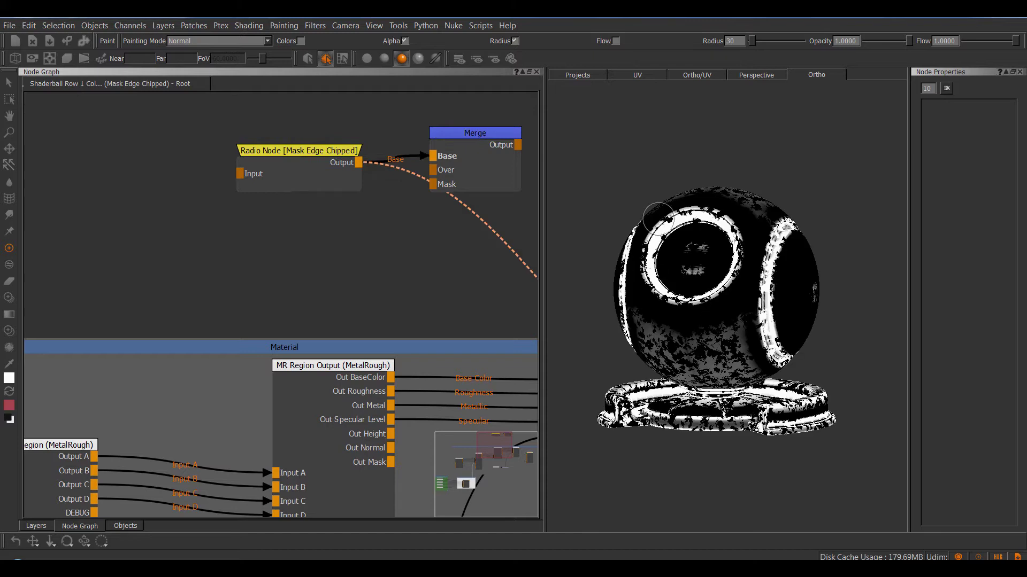
Create a second Radio Node and place it beside the Mask Edge Chipped node.
scroll(223, 287, "down", 5)
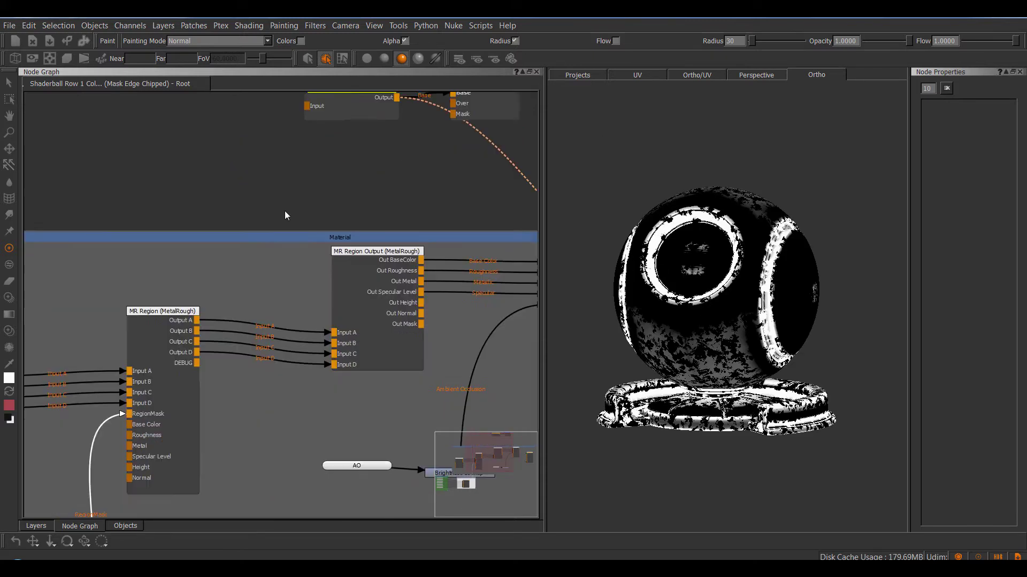
scroll(283, 230, "up", 2)
key("Tab")
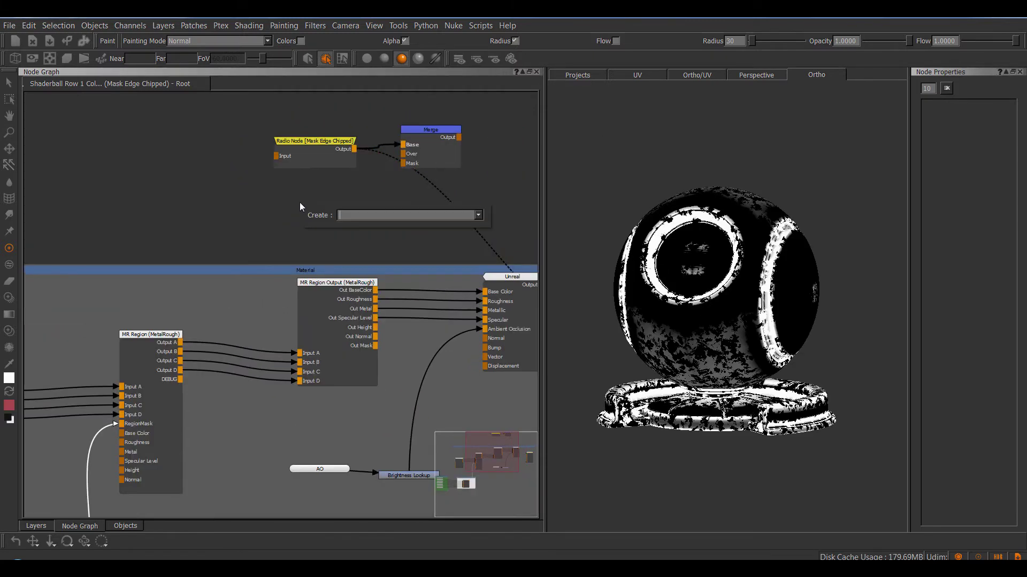
type("radii")
key("Return")
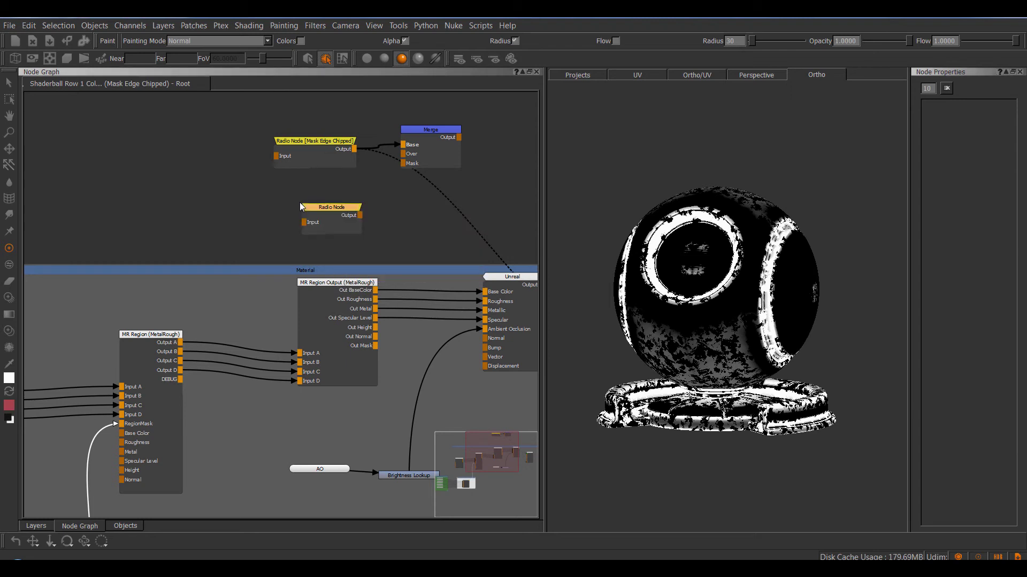
scroll(271, 242, "down", 3)
left_click_drag(368, 155, 292, 397)
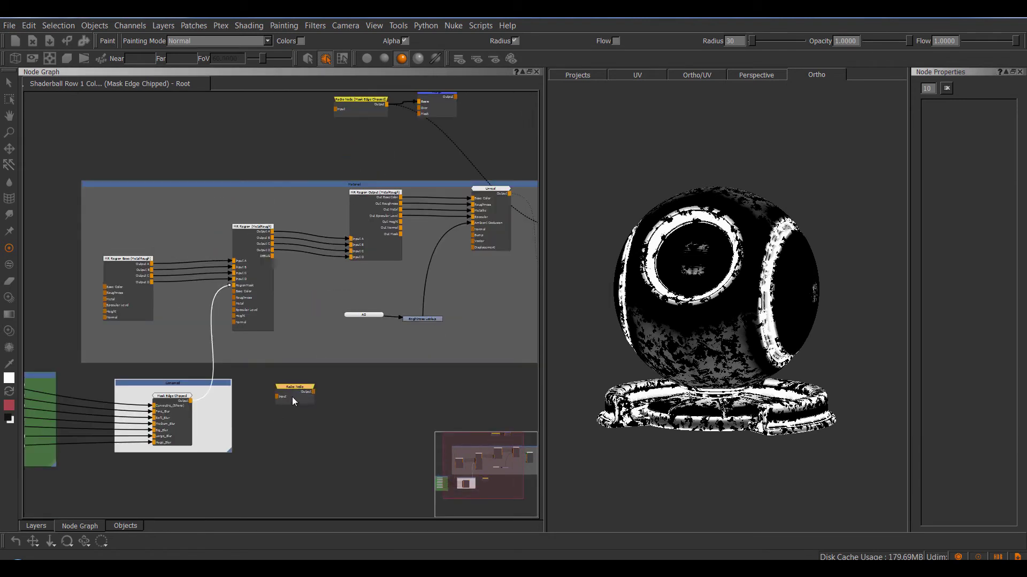
Connect the Mask Edge Chipped output to the second Radio Node's input and move that node below the first Radio Node.
scroll(123, 477, "up", 2)
left_click_drag(228, 362, 429, 152)
scroll(424, 295, "up", 1)
scroll(423, 295, "down", 3)
scroll(469, 157, "down", 1)
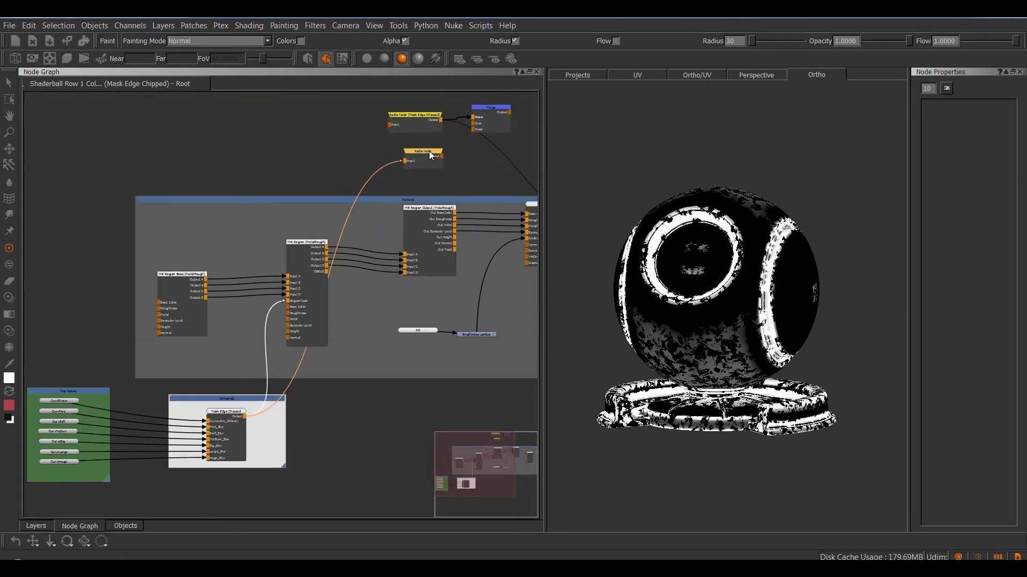
Connect the second Radio Node's output to the Merge's Over input and shift the node slightly away from the Merge.
left_click(393, 138)
middle_click_drag(392, 137, 370, 158)
scroll(371, 159, "up", 3)
middle_click_drag(344, 124, 272, 202)
scroll(273, 201, "up", 2)
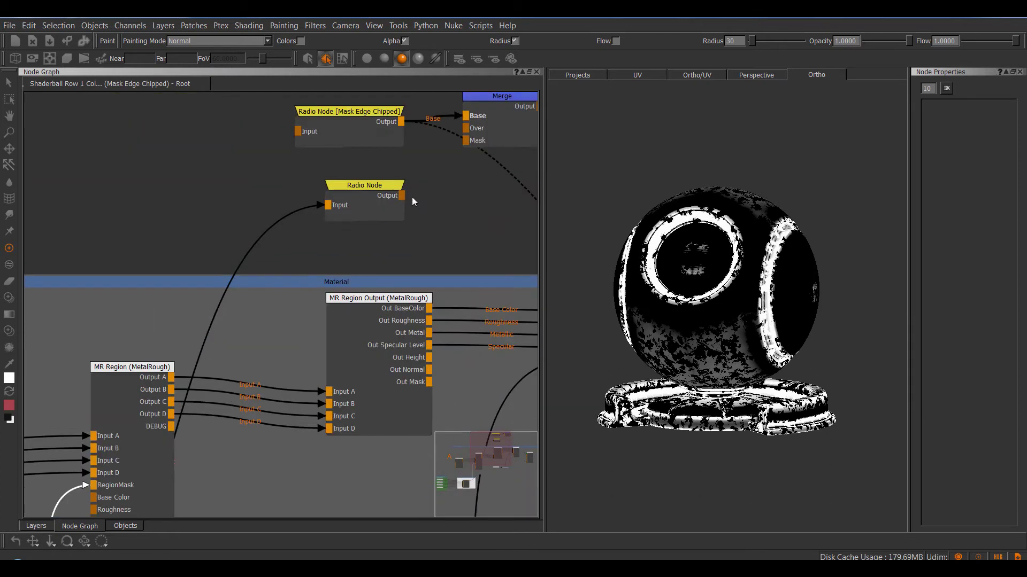
left_click_drag(402, 196, 466, 128)
left_click_drag(348, 185, 328, 181)
Toggle the radio nodes with nothing selected to hide the second Radio Node's input connection.
left_click(199, 142)
right_click(194, 150)
mouse_move(238, 202)
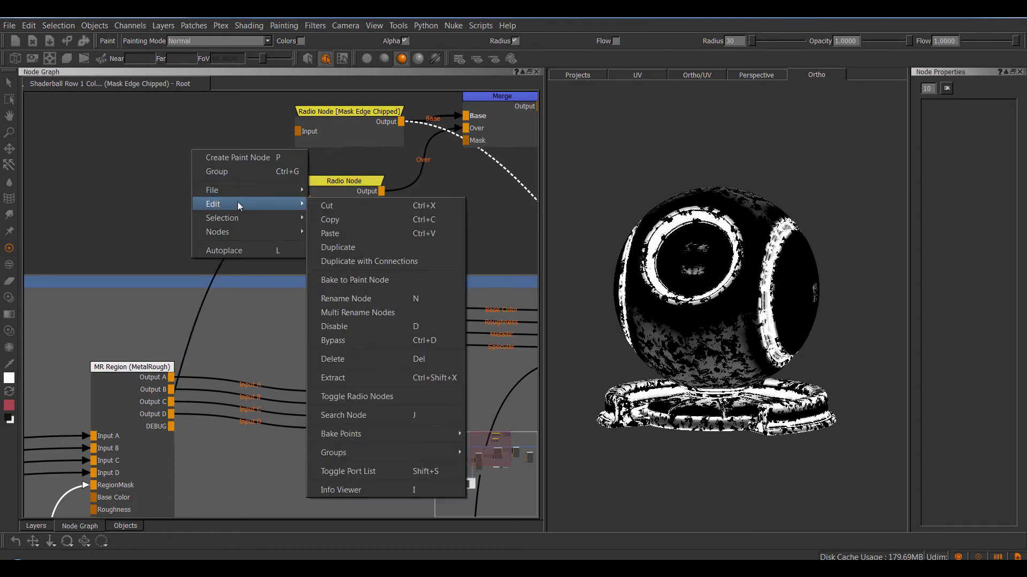
left_click(377, 396)
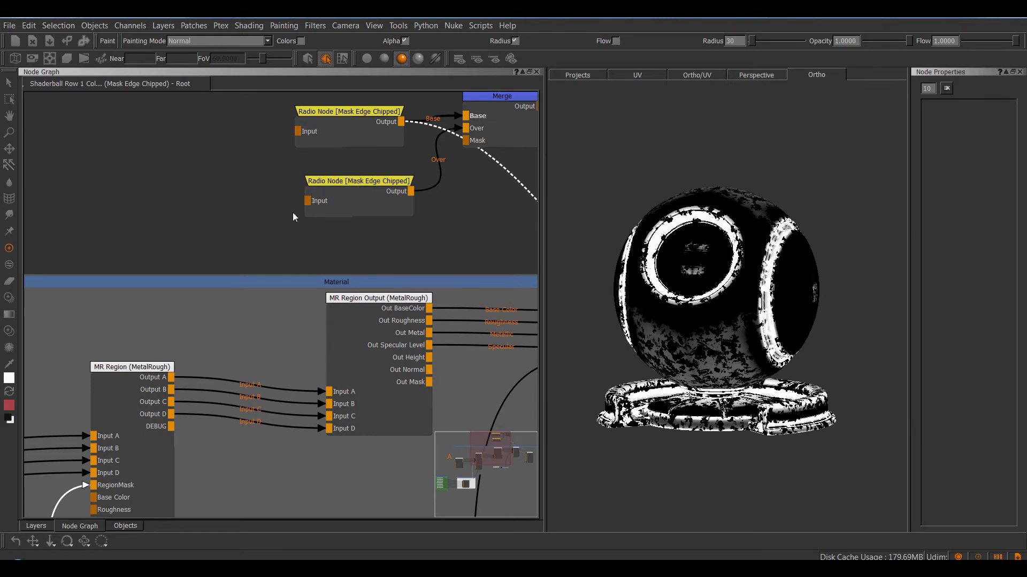
Toggle the first Radio Node to show its input connection and hide it again.
right_click(195, 156)
mouse_move(249, 210)
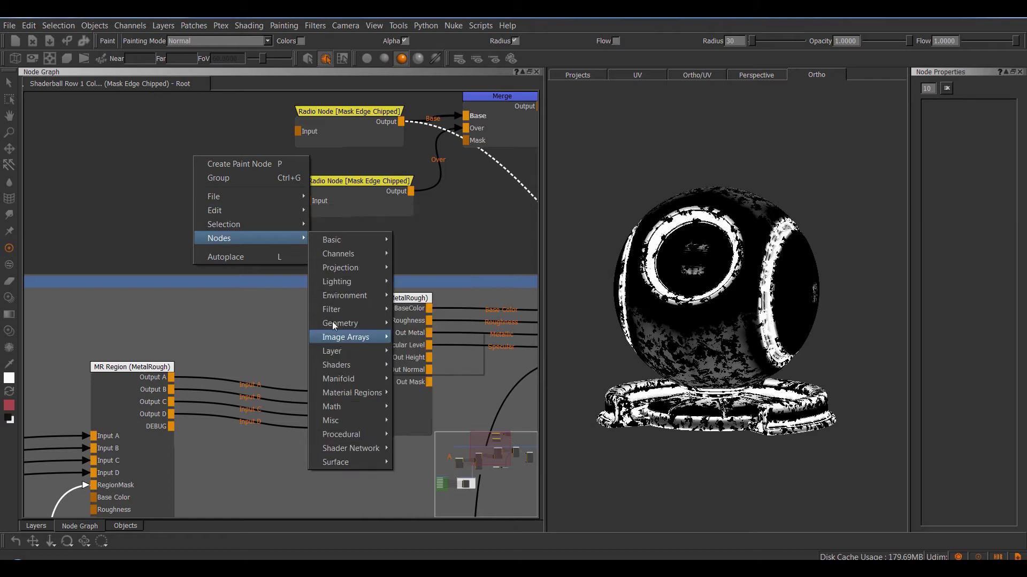
left_click(327, 109)
right_click(192, 130)
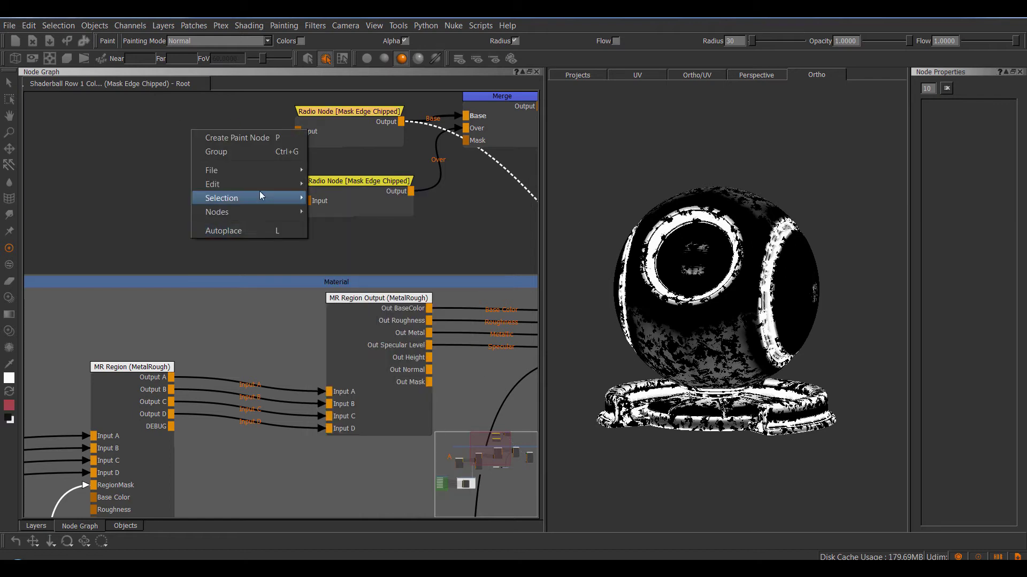
mouse_move(268, 185)
left_click(388, 375)
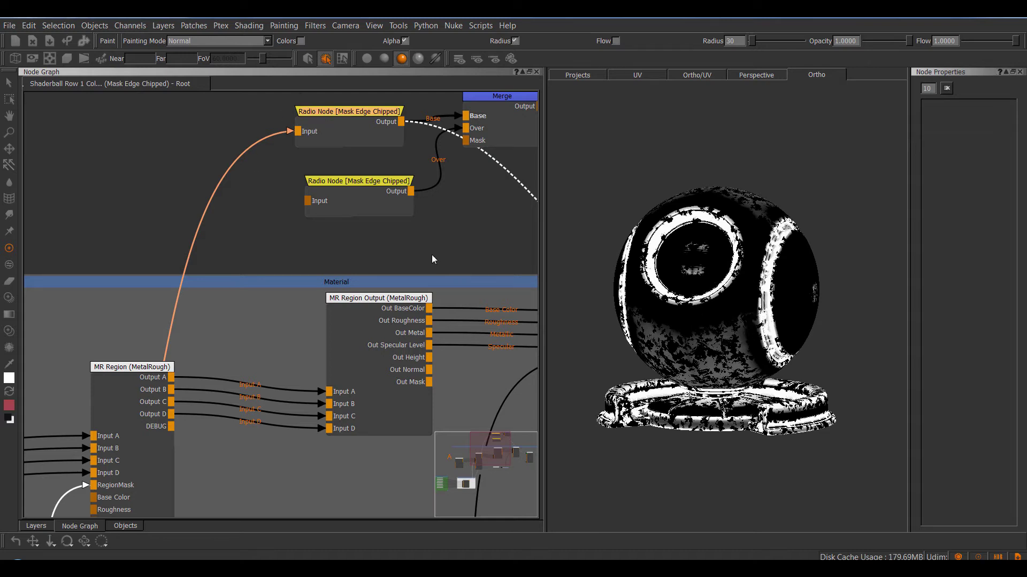
right_click(148, 130)
mouse_move(230, 178)
left_click(380, 373)
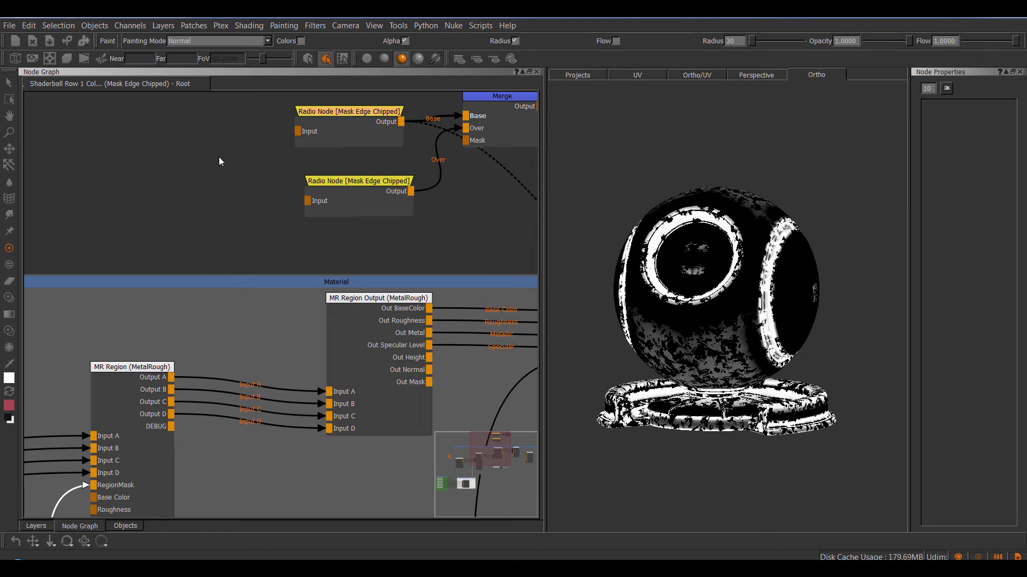
Align the second Radio Node directly beneath the first one.
scroll(220, 160, "down", 2)
scroll(258, 140, "up", 3)
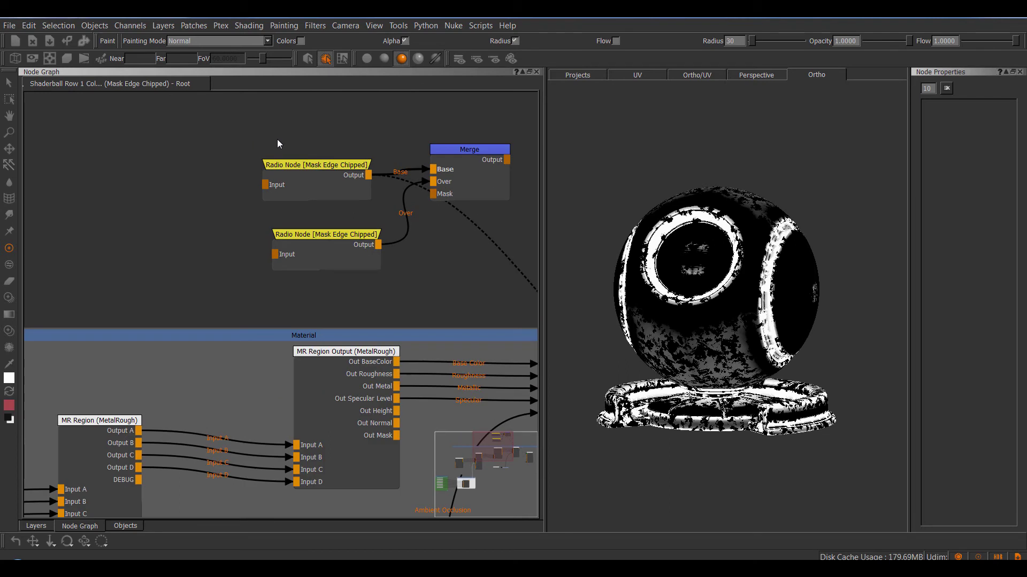
left_click_drag(341, 238, 337, 238)
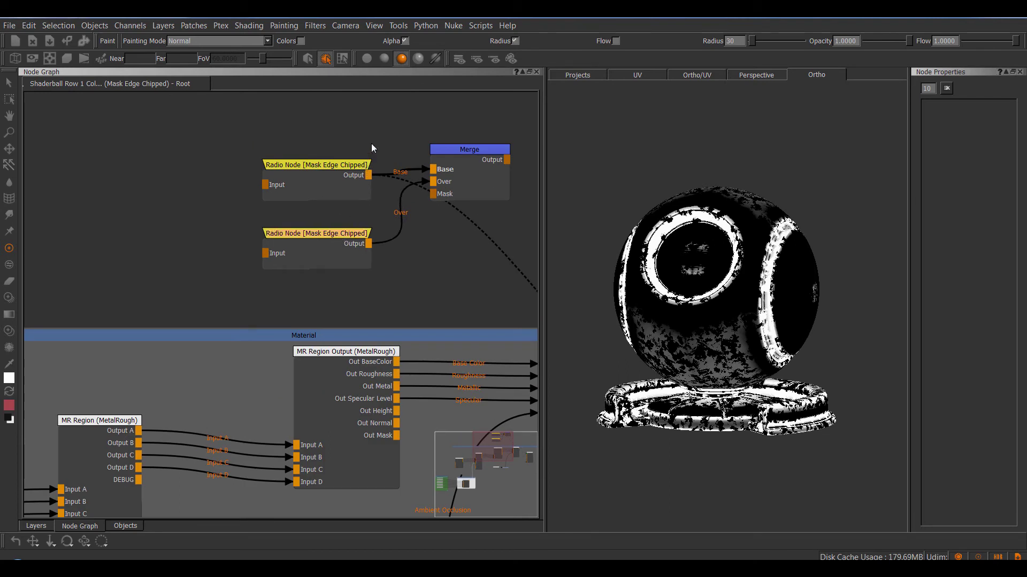
Examine the available radio node commands, including Jump to Radio Node Connection and its shortcut.
right_click(228, 105)
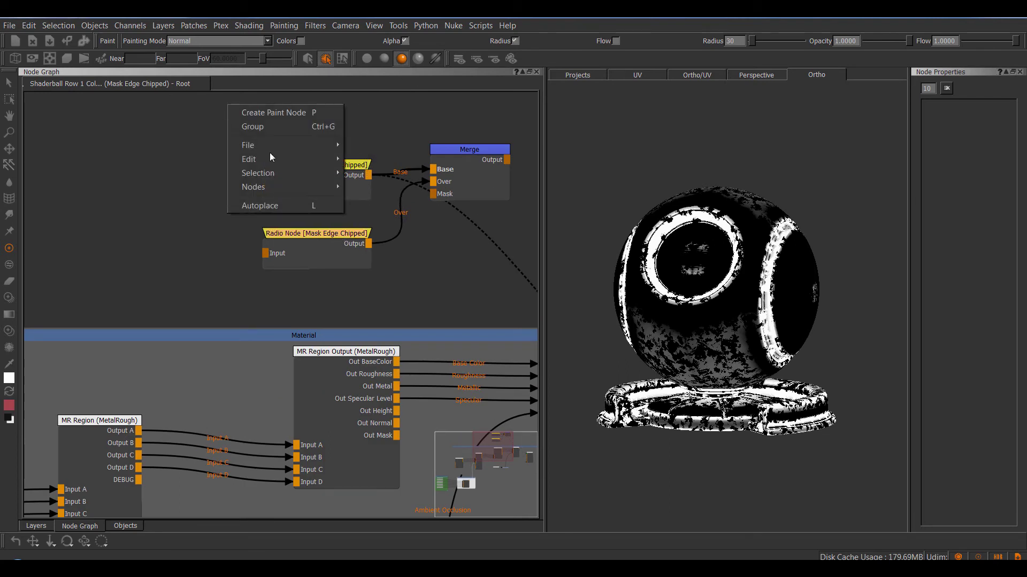
mouse_move(285, 159)
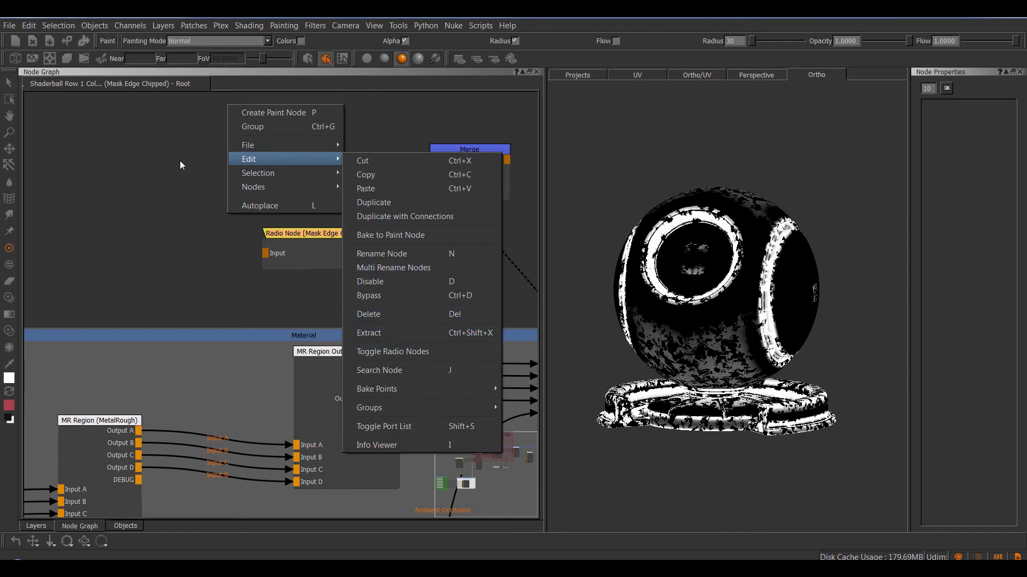
left_click(441, 82)
left_click(480, 25)
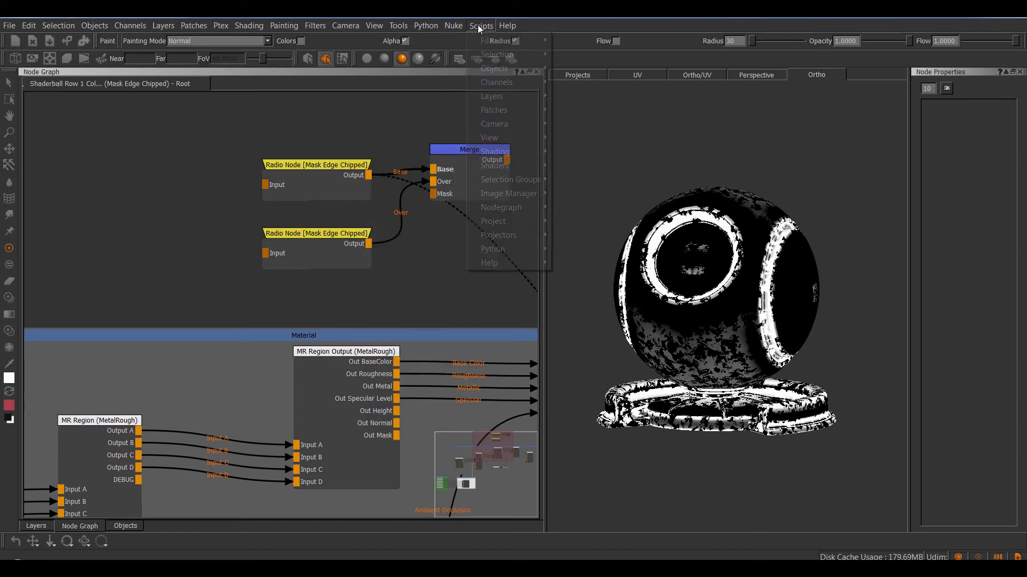
mouse_move(513, 207)
mouse_move(601, 236)
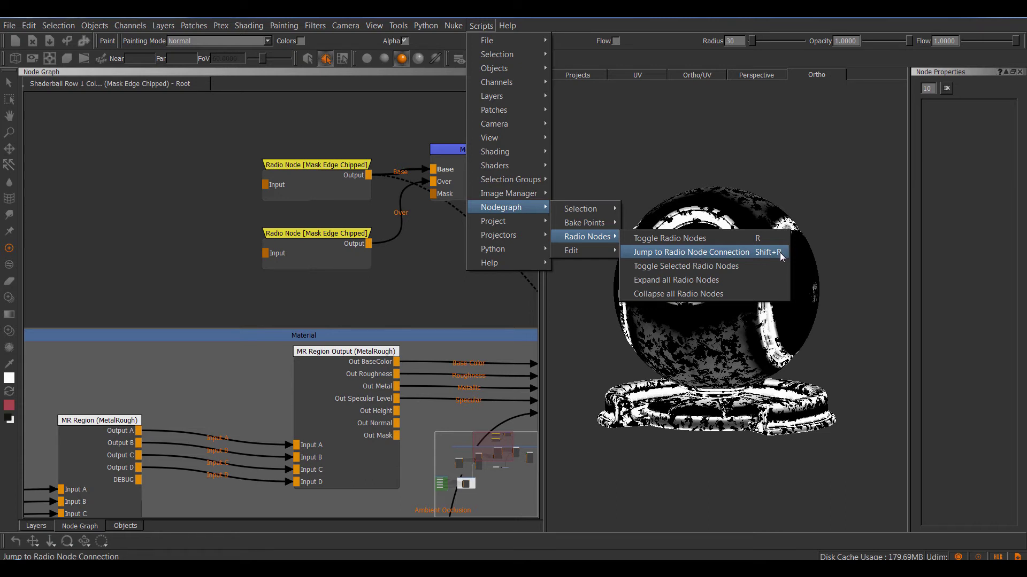
left_click(300, 117)
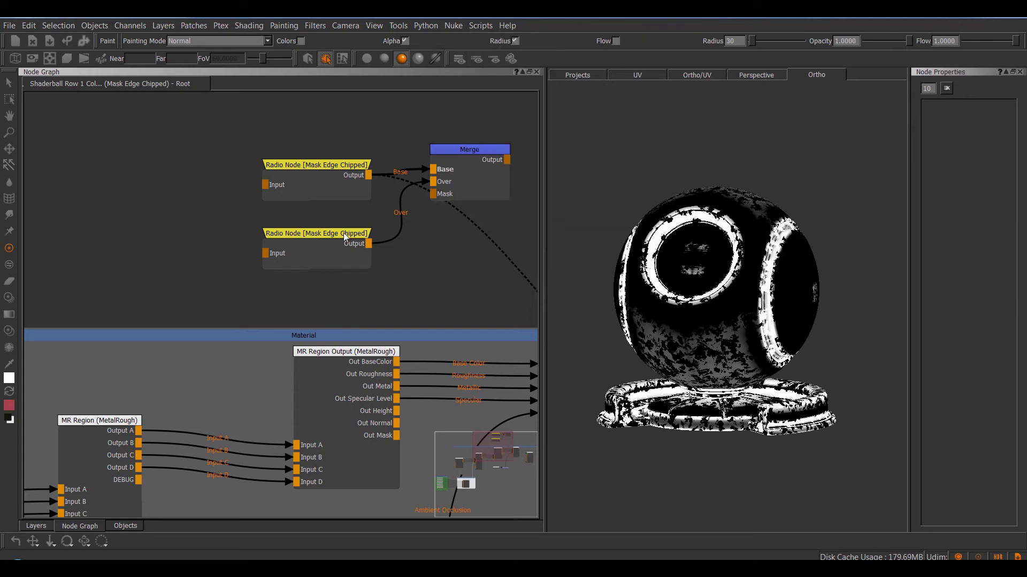
Jump from the lower Radio Node to its connected Mask Edge Chipped node and back.
key("shift+r")
key("shift+r")
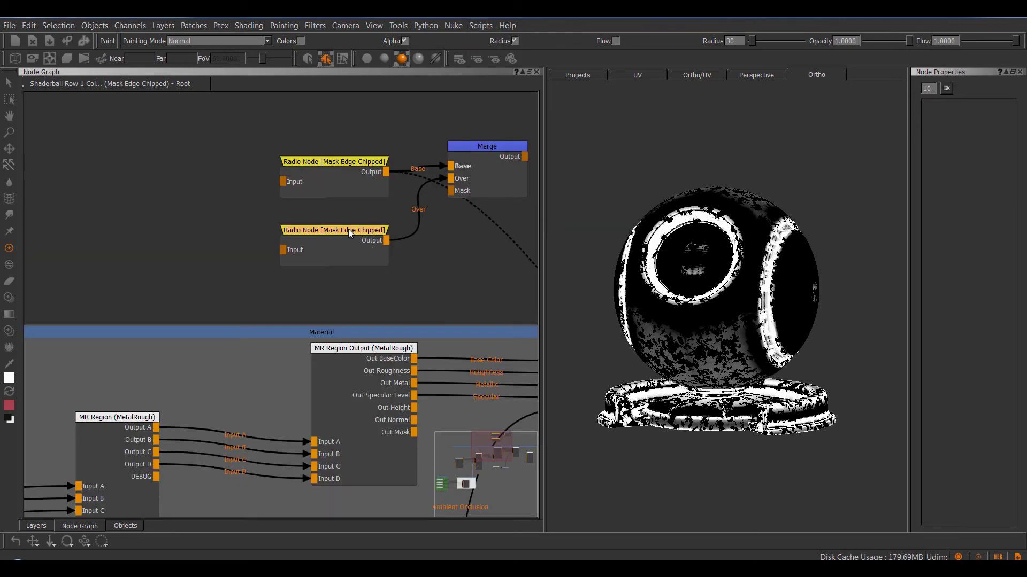
Jump back and forth repeatedly between the Radio Nodes and their connected Mask Edge Chipped node.
key("shift+r")
key("shift+r")
key("shift+r")
key("shift+r")
left_click_drag(333, 230, 335, 228)
key("shift+r")
key("shift+r")
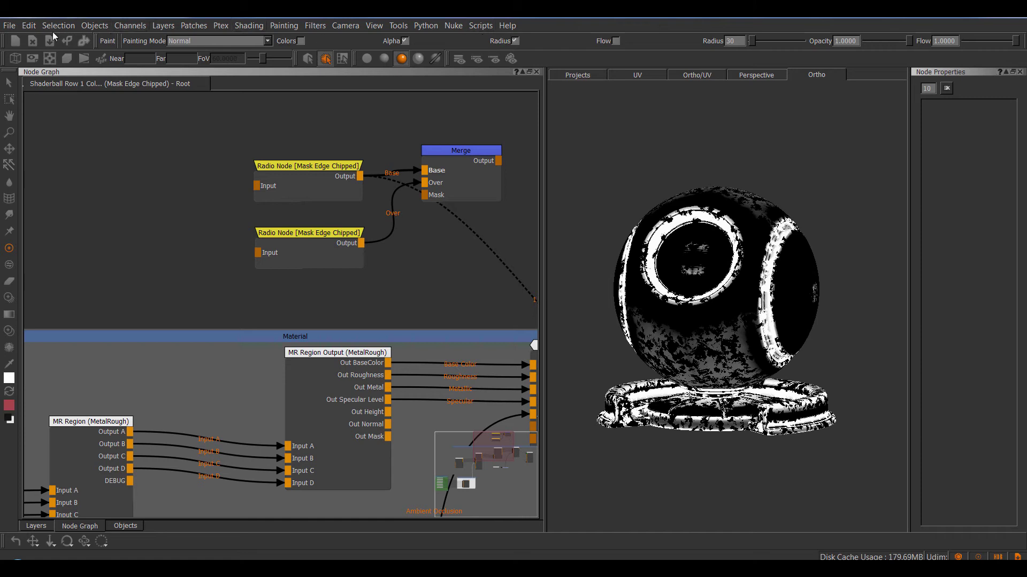
Open the keyboard shortcut manager and expand the Radio Nodes actions in the MARI Extension Pack's Nodegraph group.
left_click(31, 26)
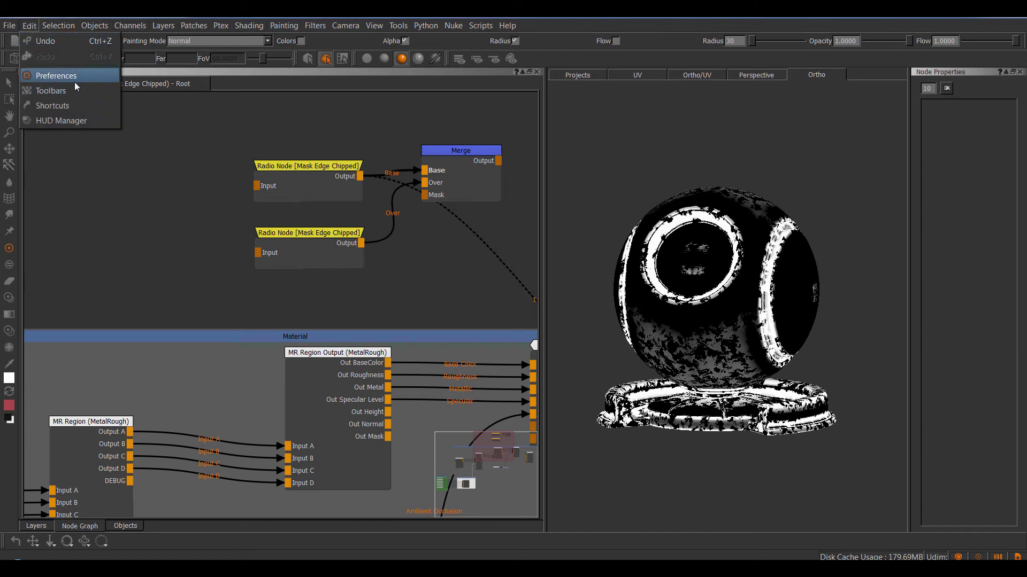
left_click(66, 104)
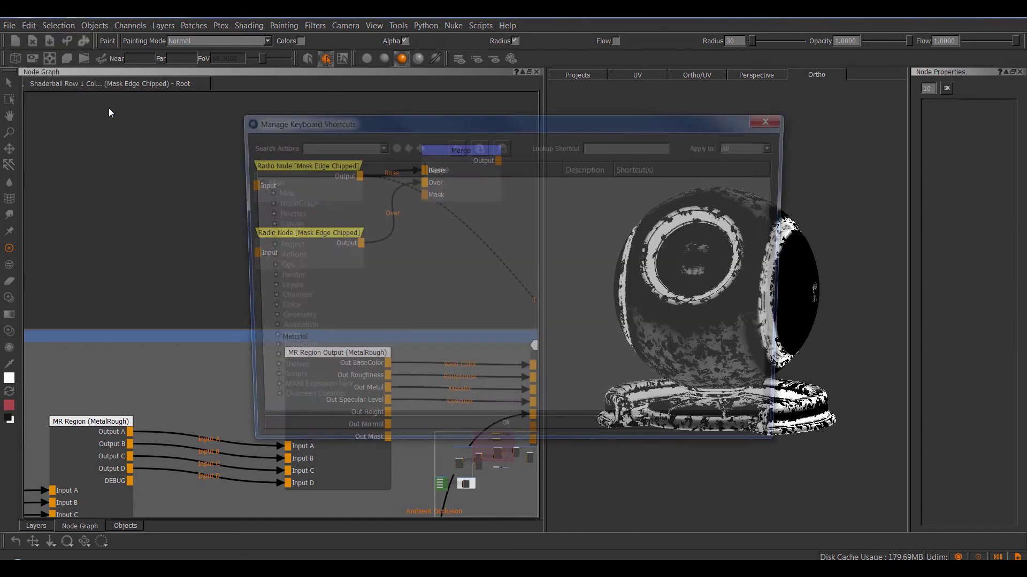
left_click(261, 395)
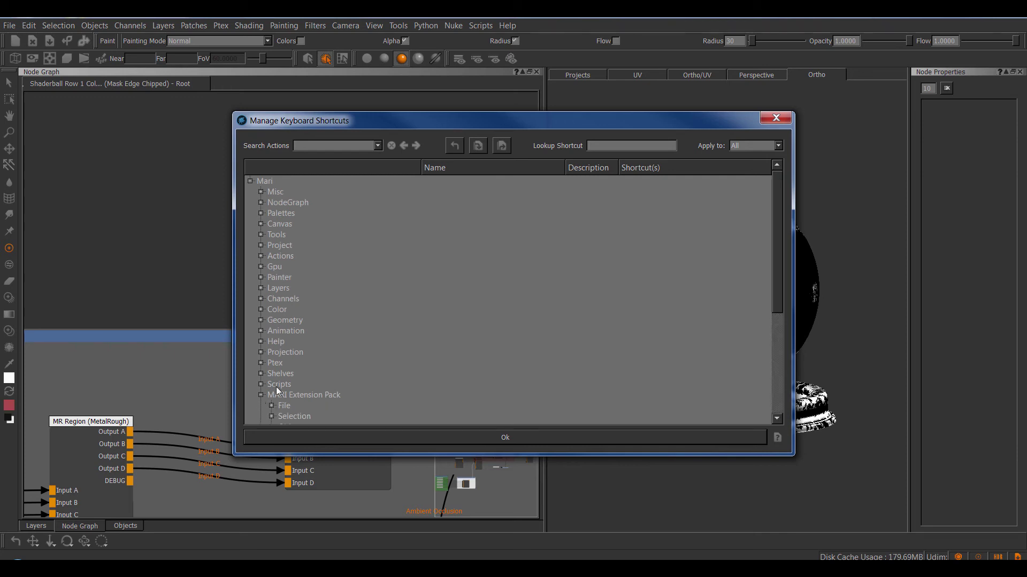
scroll(310, 297, "down", 5)
left_click(271, 363)
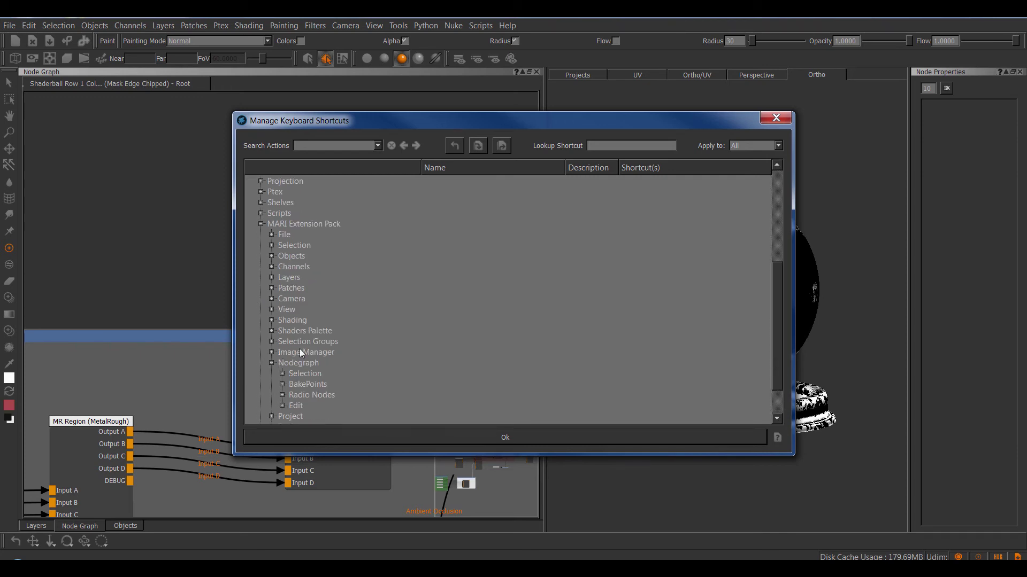
scroll(299, 349, "down", 2)
left_click(282, 352)
scroll(413, 336, "down", 1)
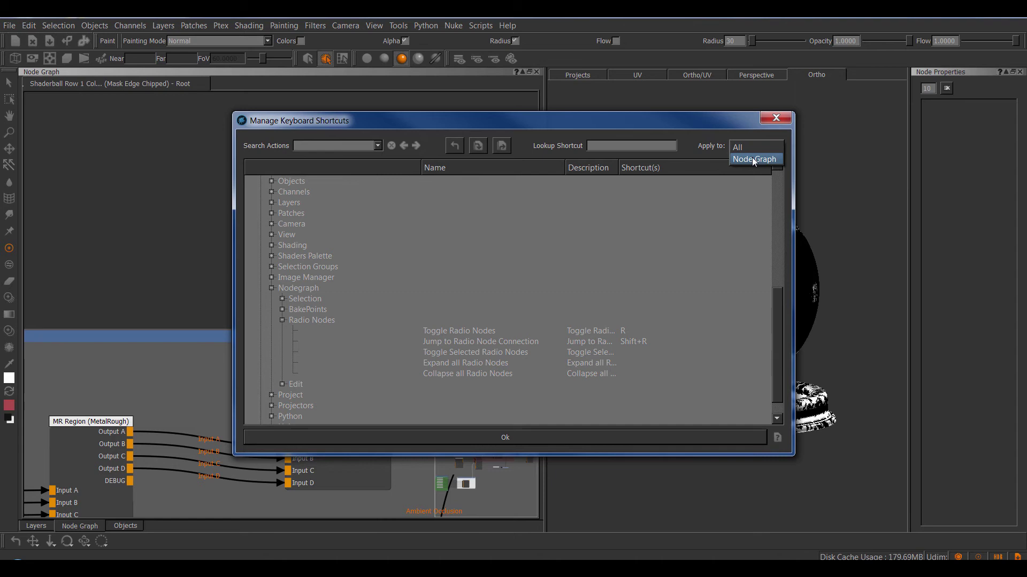
For the Node Graph, assign R to Toggle Radio Nodes and Shift+R to Jump to Radio Node Connection, and accept the shortcuts.
left_click(752, 159)
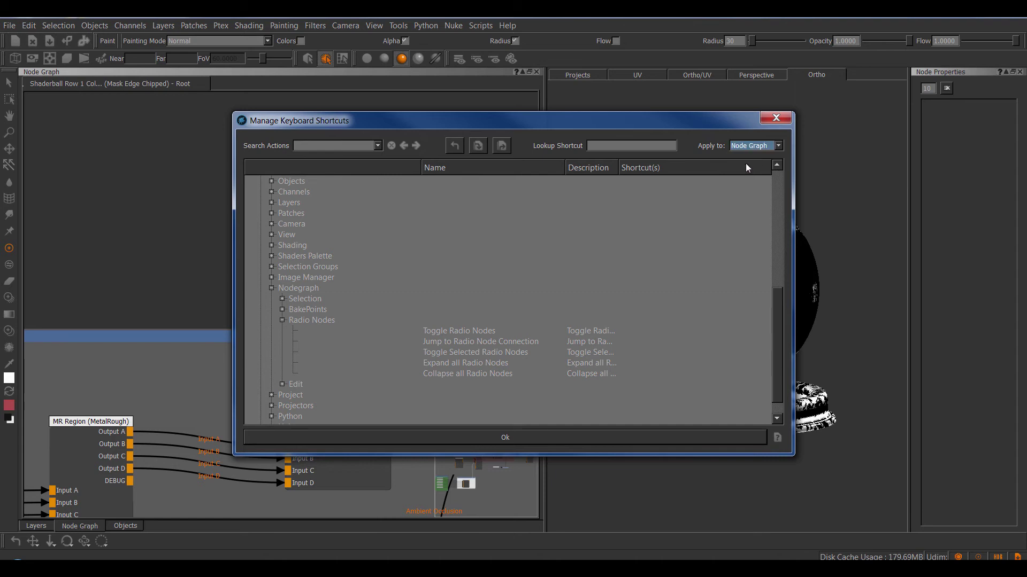
double_click(635, 330)
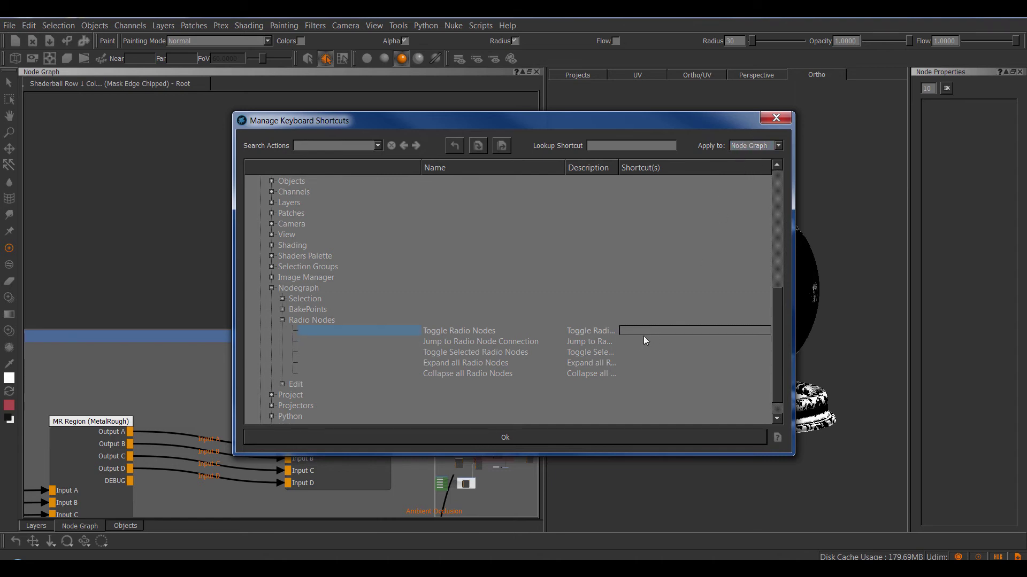
key("r")
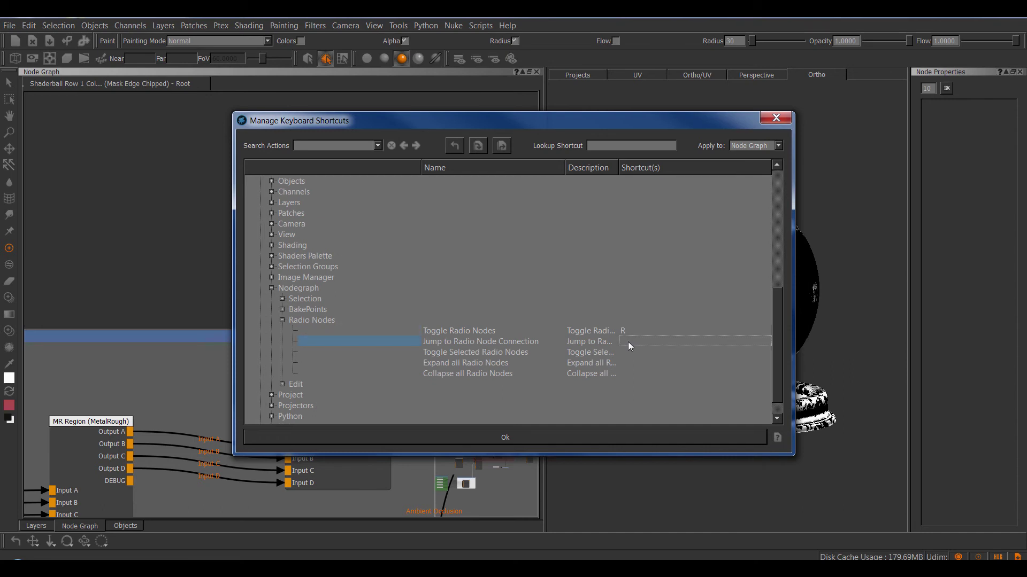
double_click(629, 341)
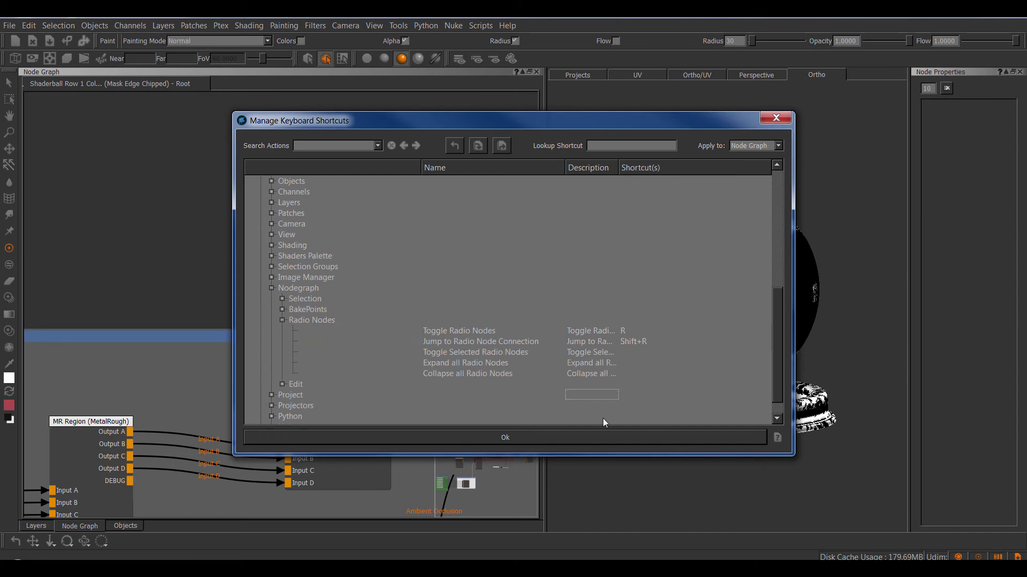
left_click(591, 438)
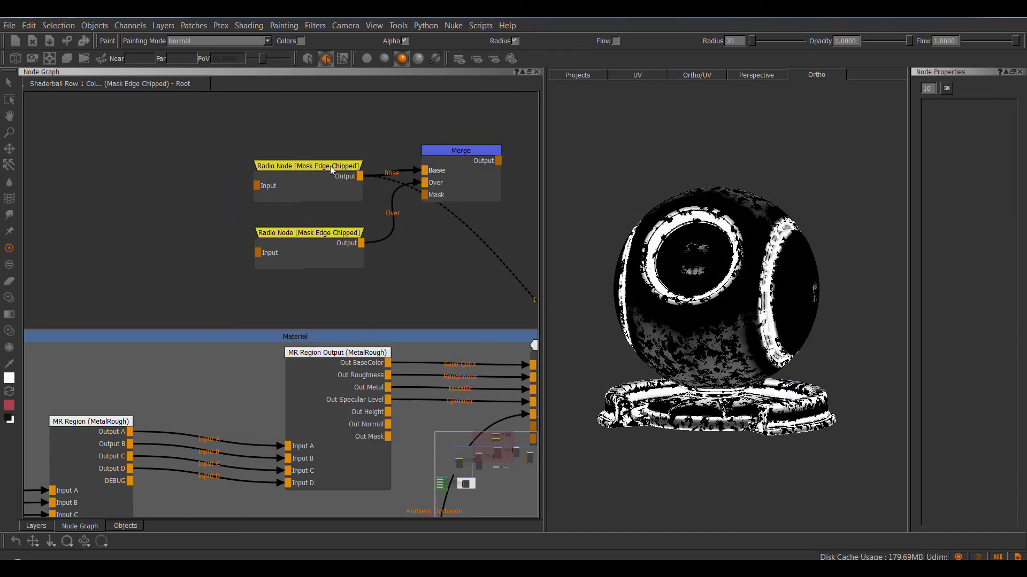
left_click(481, 26)
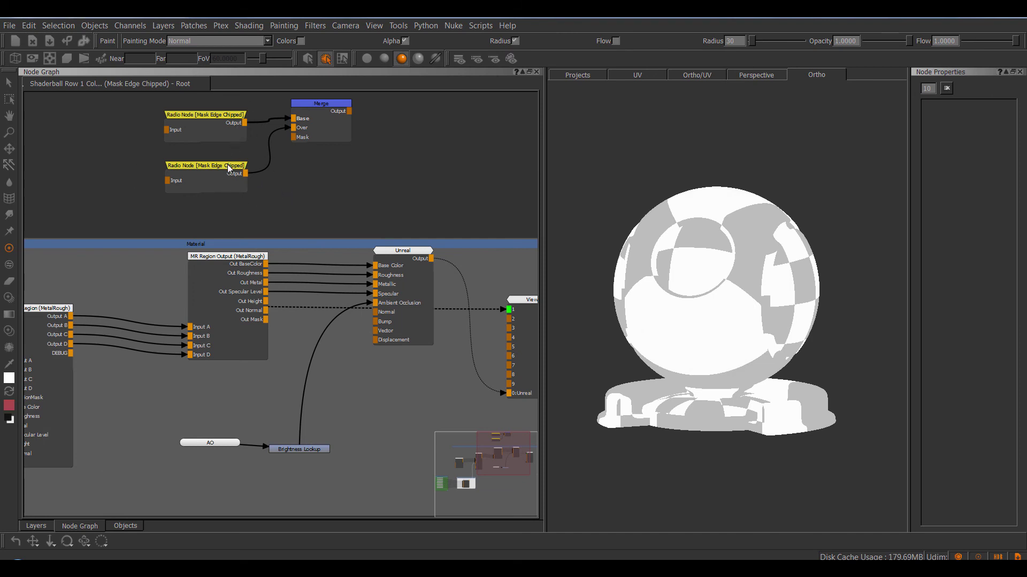
Create a new Radio Node and place it in the Material group between the MR Region Output and Unreal nodes.
key("Tab")
type("rad")
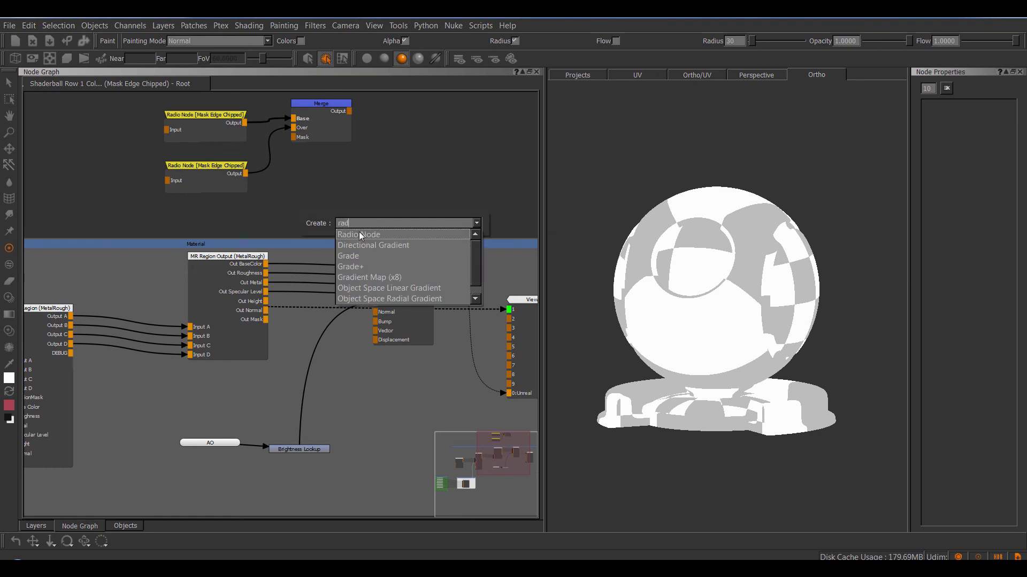
left_click(359, 233)
left_click_drag(333, 217, 318, 338)
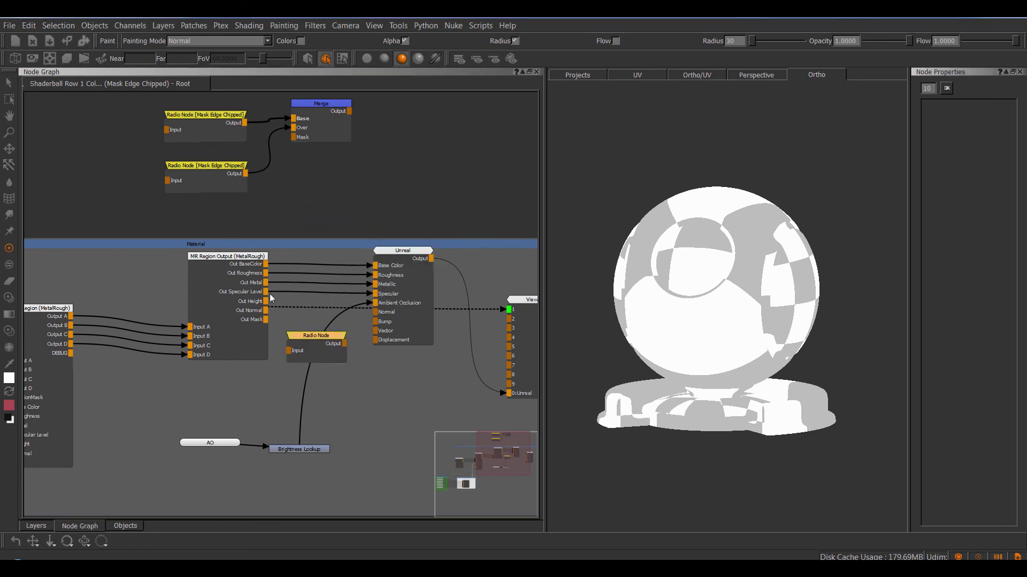
Connect MR Region Output's Out Specular Level to the new Radio Node's input and toggle the node to hide the connection.
scroll(271, 294, "up", 2)
scroll(277, 281, "up", 1)
left_click_drag(297, 381, 264, 278)
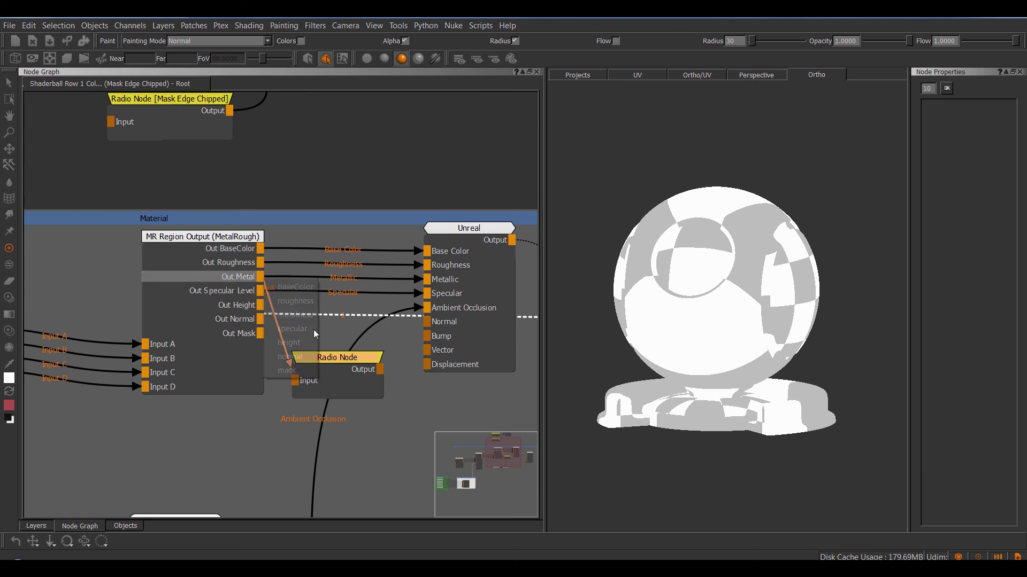
left_click(337, 357)
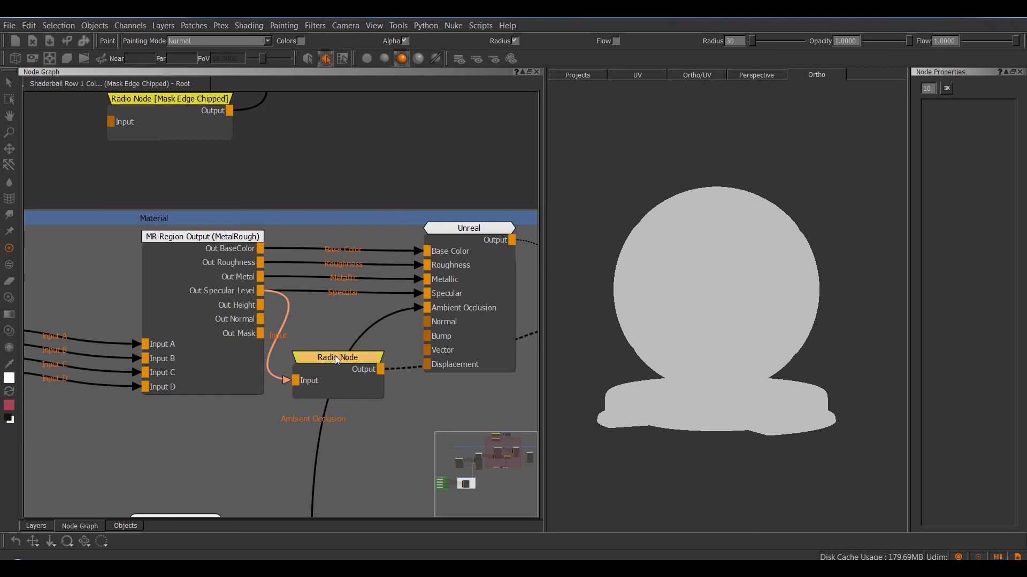
key("alt+r")
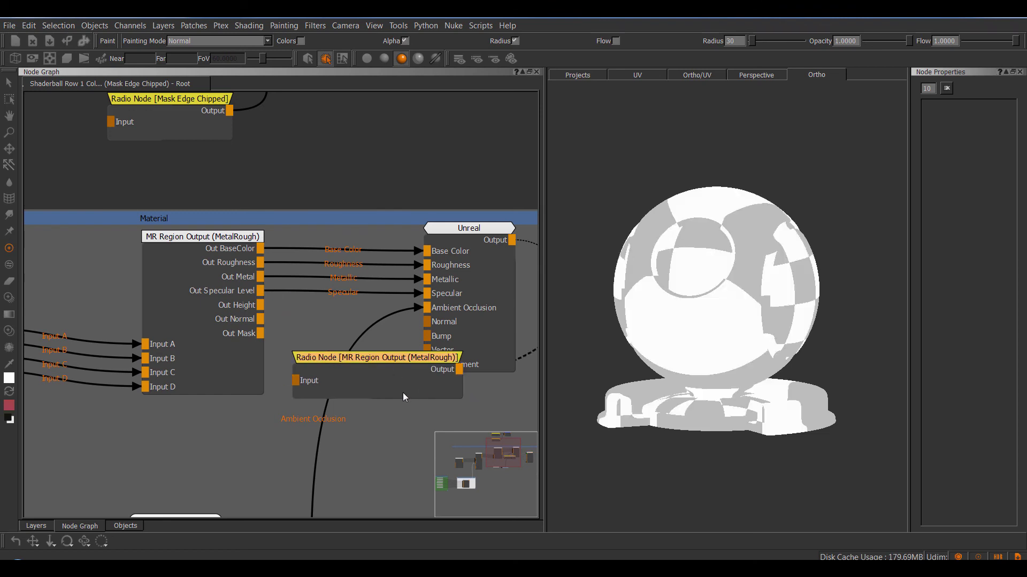
Move the new Radio Node clear of the Unreal node and highlight MR Region Output's Roughness and Metallic connections.
left_click_drag(413, 357, 390, 396)
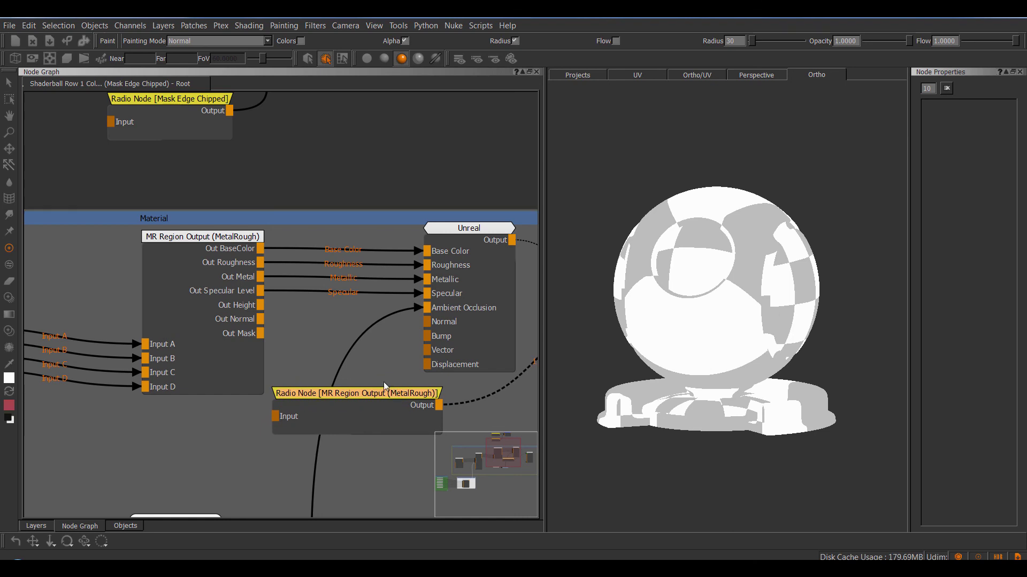
left_click(262, 263)
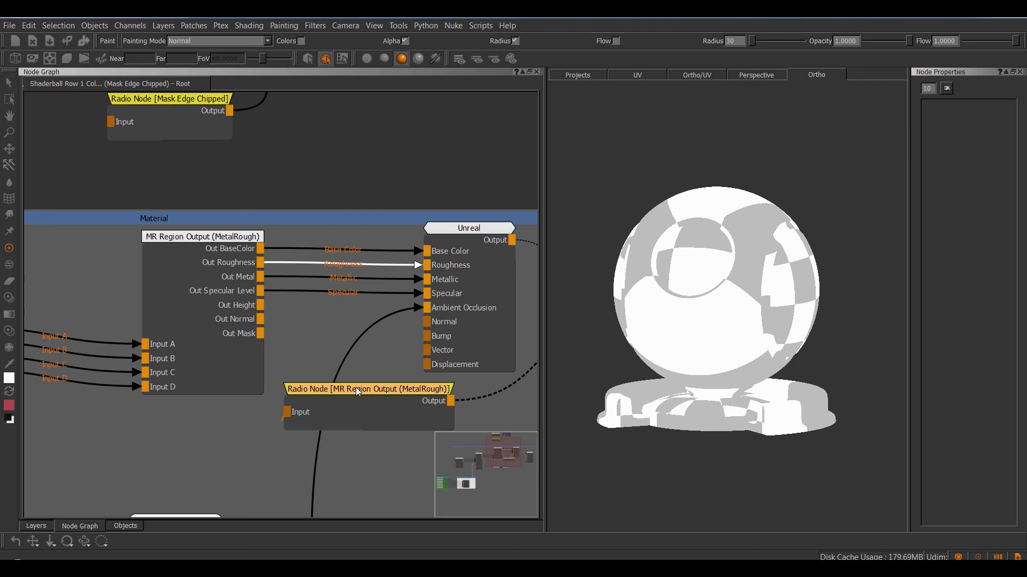
mouse_move(355, 387)
left_mouse_down()
mouse_move(351, 365)
mouse_move(343, 386)
left_mouse_up()
left_click(262, 278)
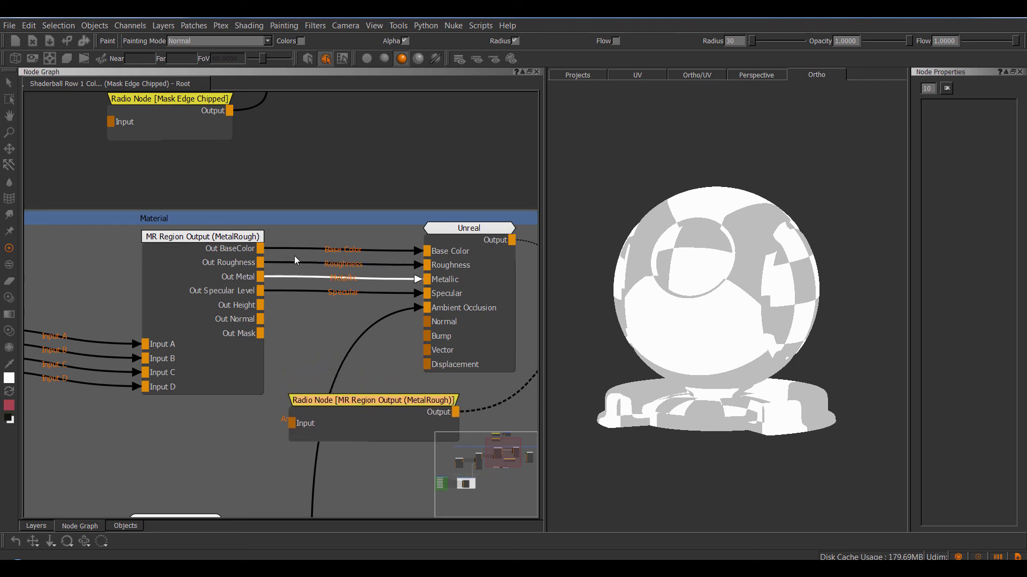
scroll(303, 223, "down", 1)
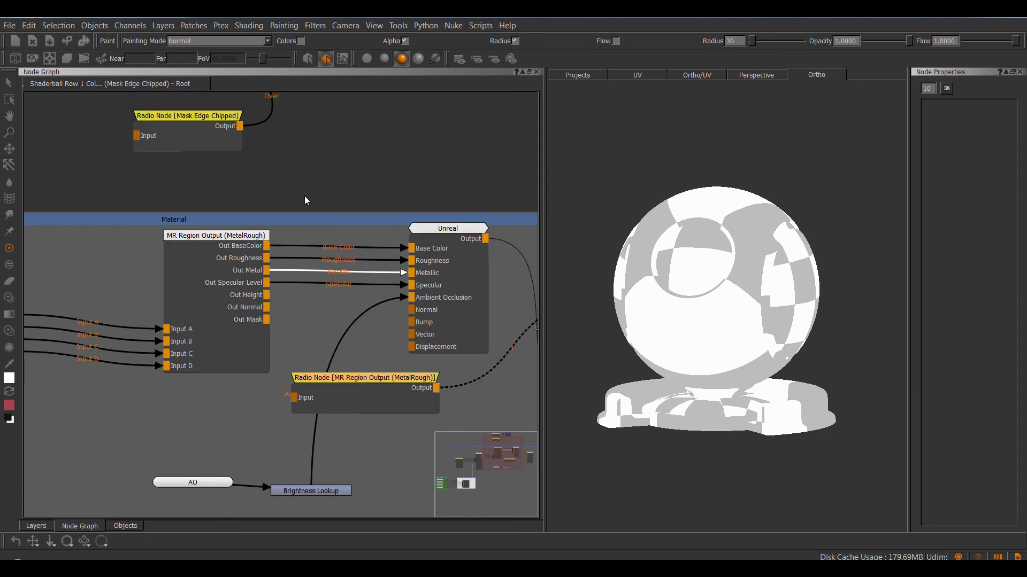